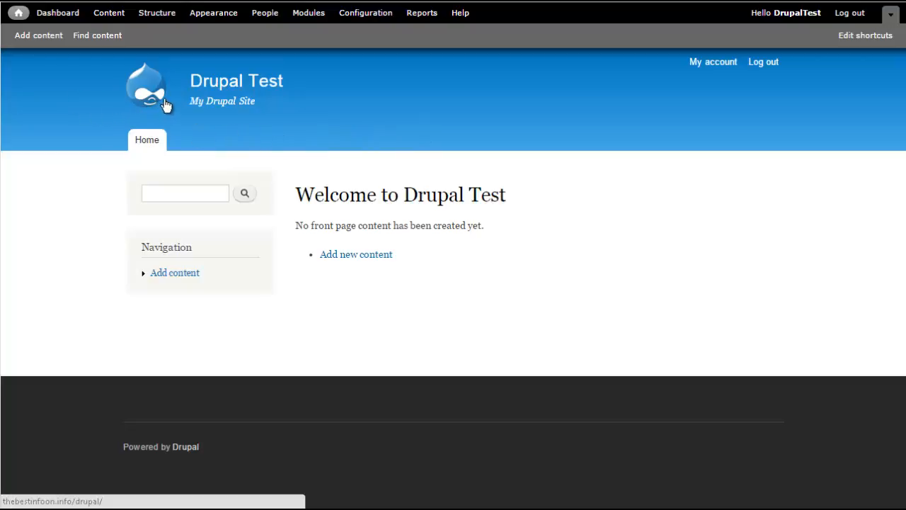
Step: Create new content of type Basic page and title it "Home Page"
click(107, 13)
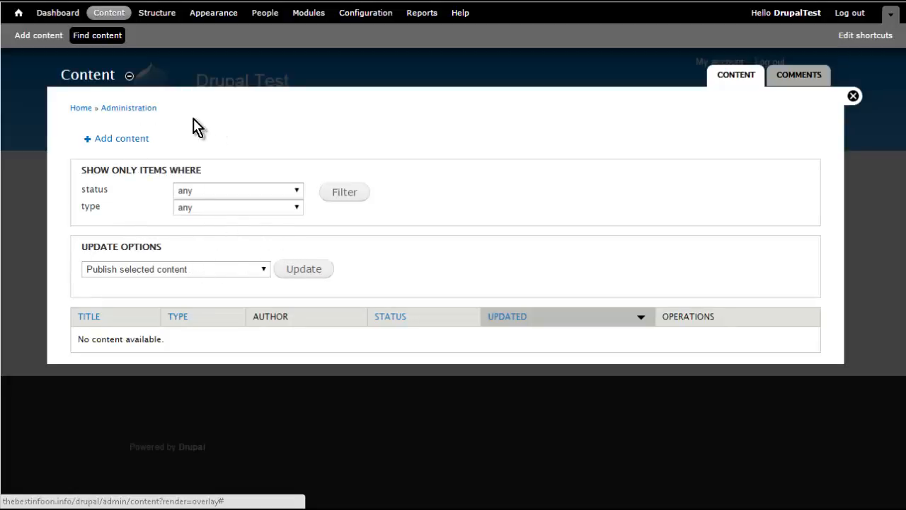
click(123, 139)
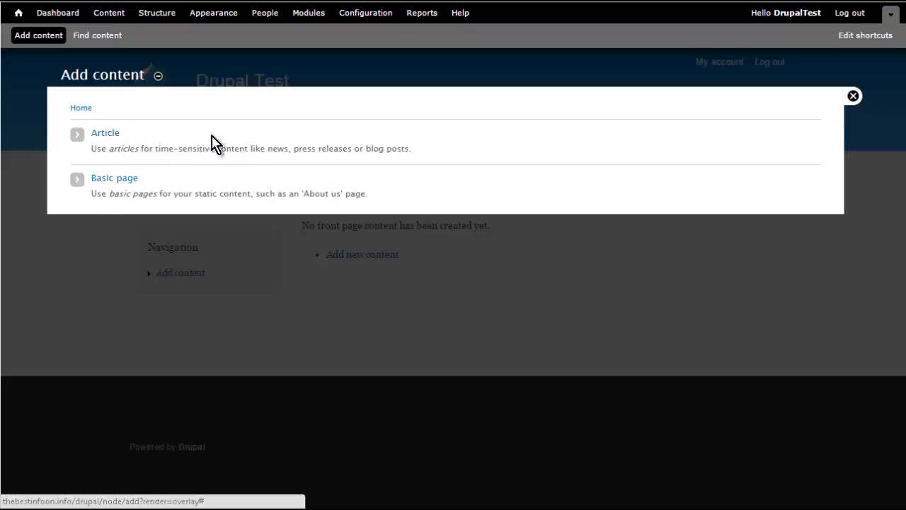
click(119, 181)
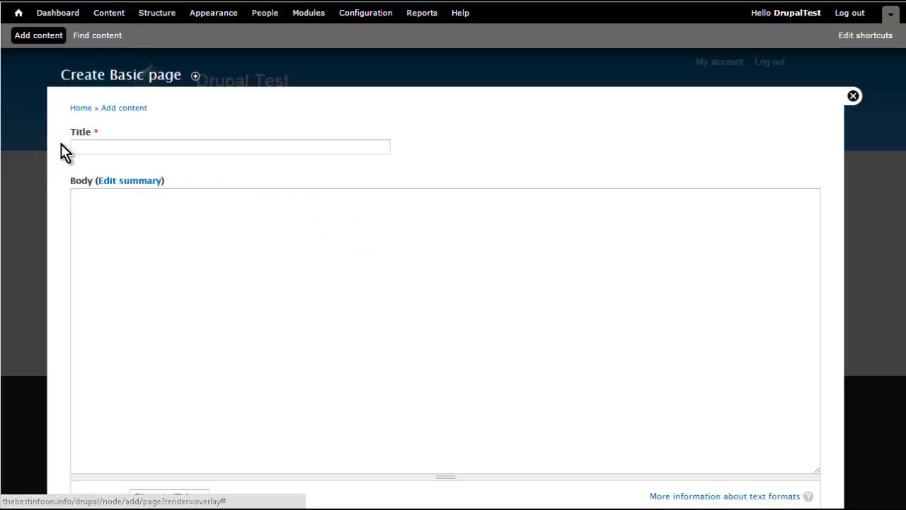
click(108, 146)
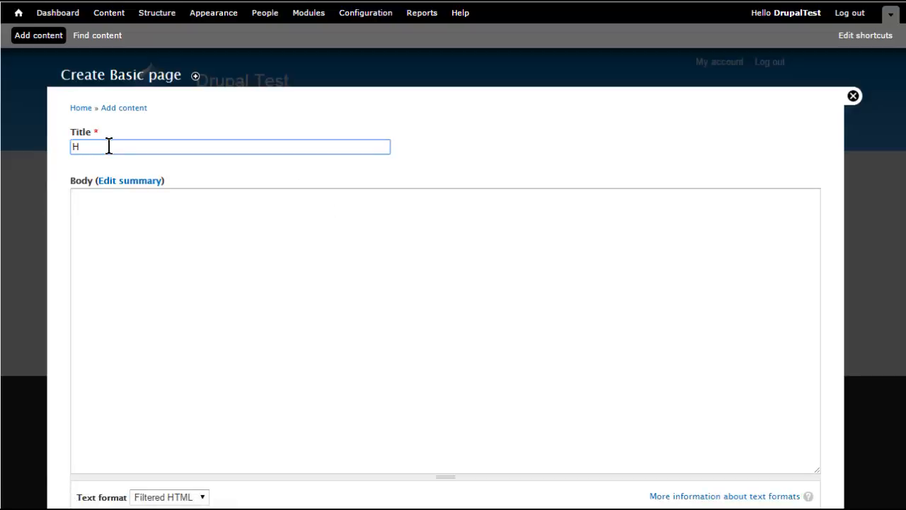
text(Home Page)
Step: Add the summary "Summary of page" and the body text "This is my home page." to the new page
click(112, 216)
scroll(112, 216, down, 1)
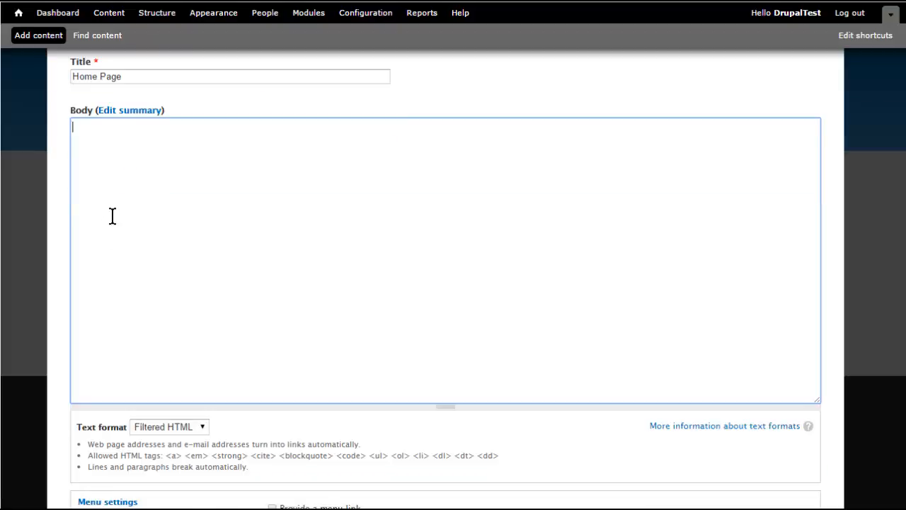
scroll(111, 216, up, 1)
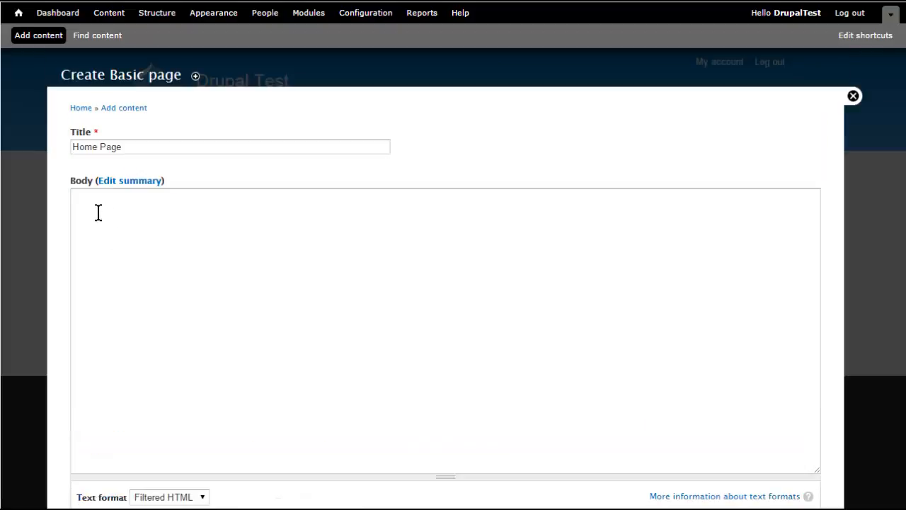
click(153, 186)
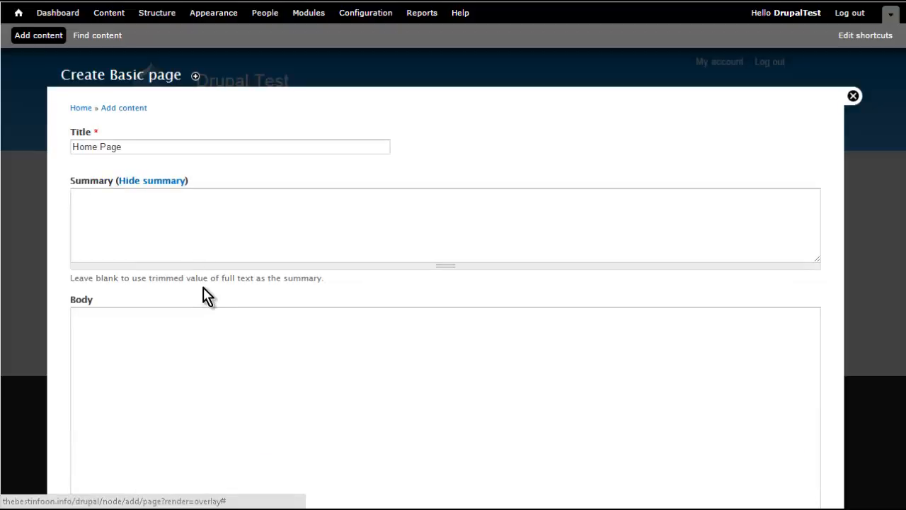
click(98, 201)
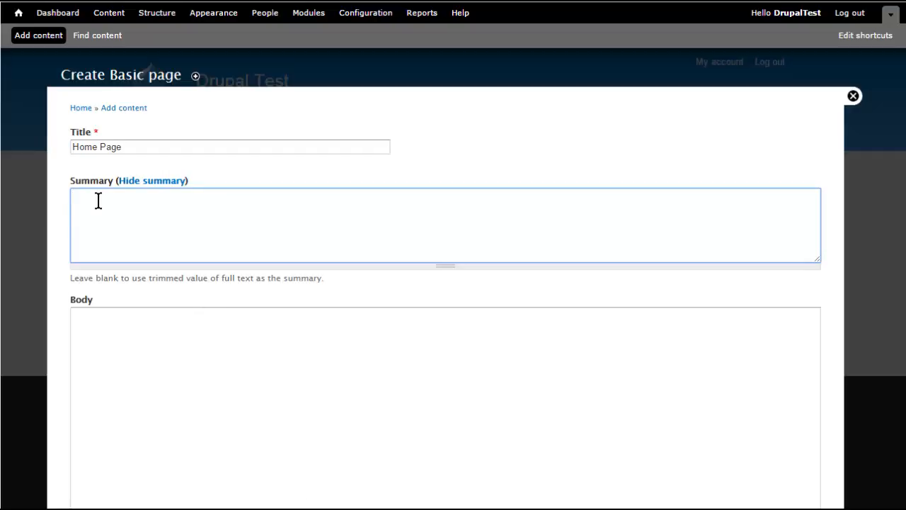
text(Summary of page)
scroll(122, 263, down, 2)
click(96, 173)
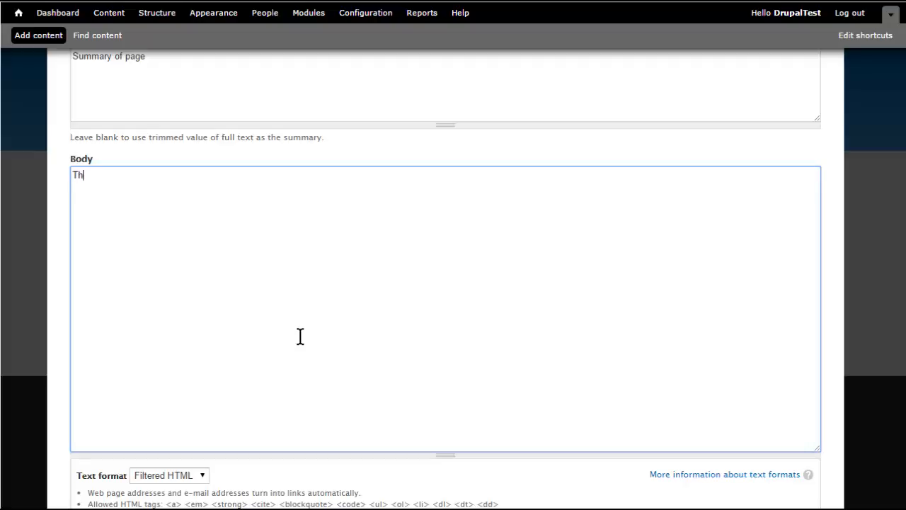
text(s is my home page)
Step: Enable a menu link for the Home Page in its menu settings
scroll(301, 337, down, 3)
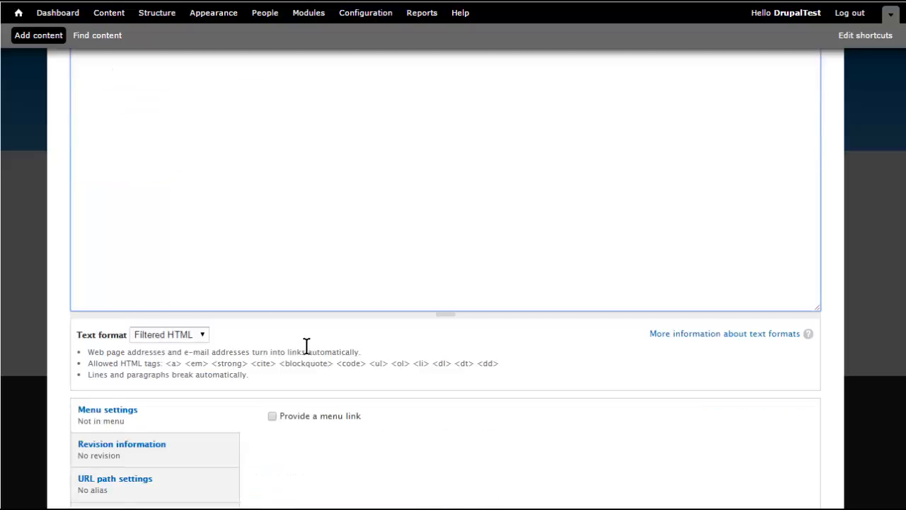
scroll(319, 355, down, 1)
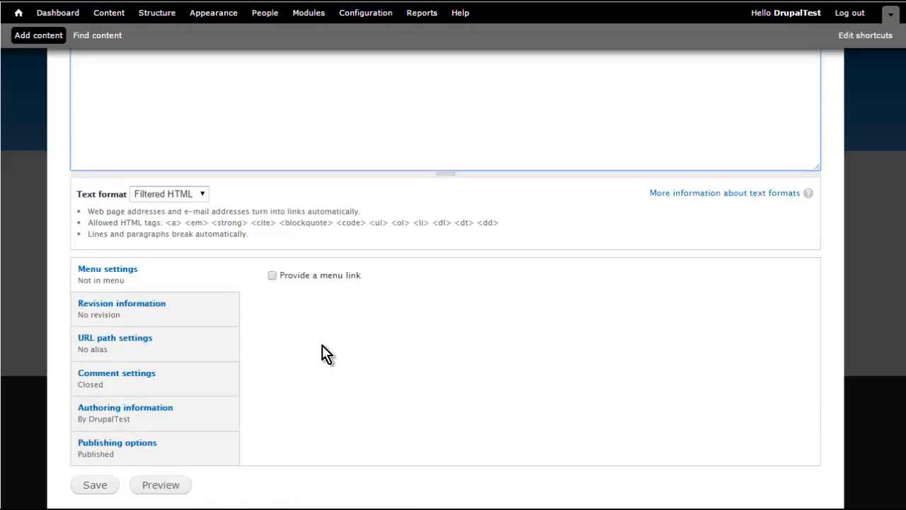
scroll(323, 354, down, 1)
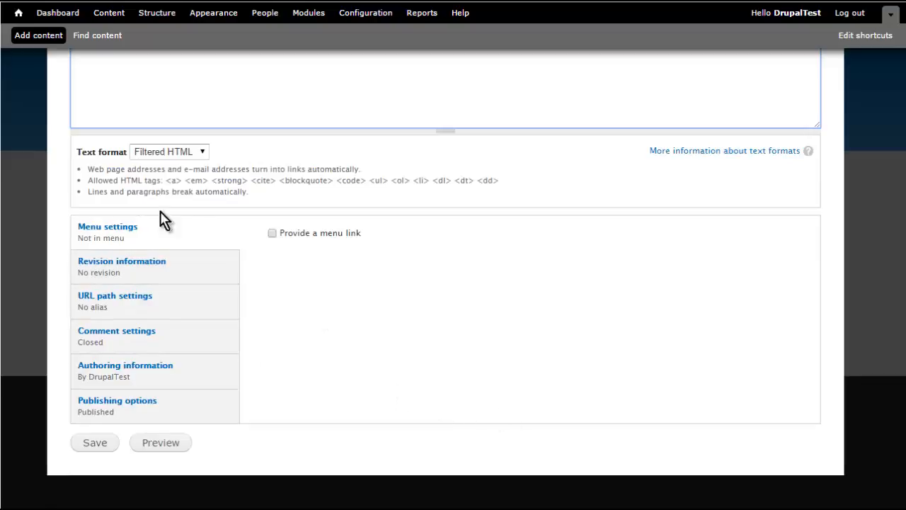
click(272, 234)
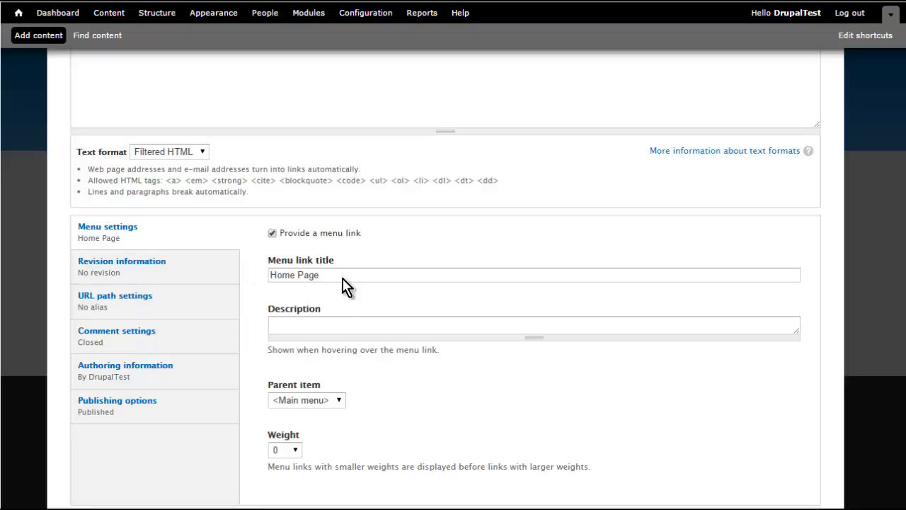
click(309, 323)
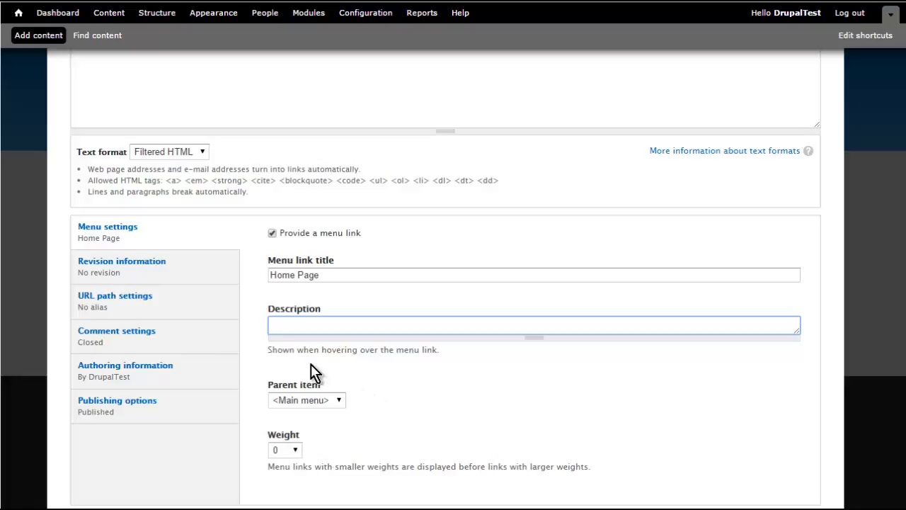
Step: Set the page's URL alias to "home"
click(153, 311)
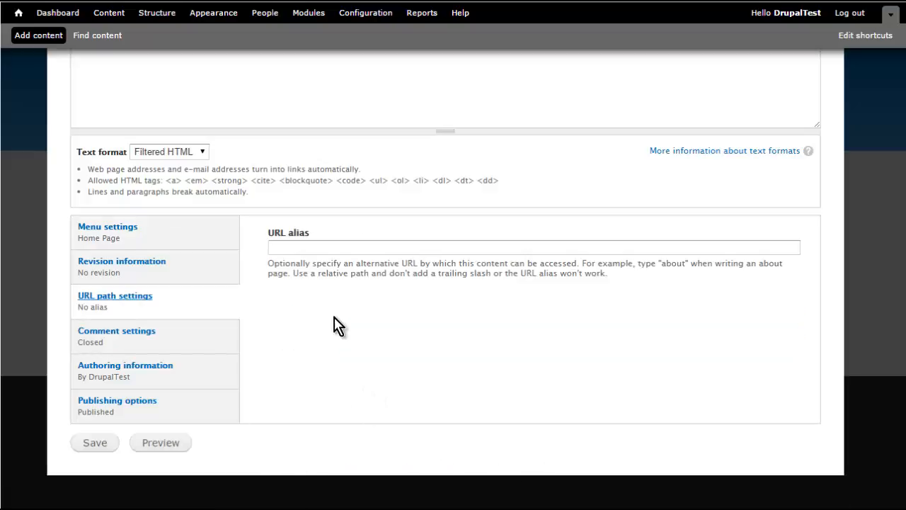
click(309, 248)
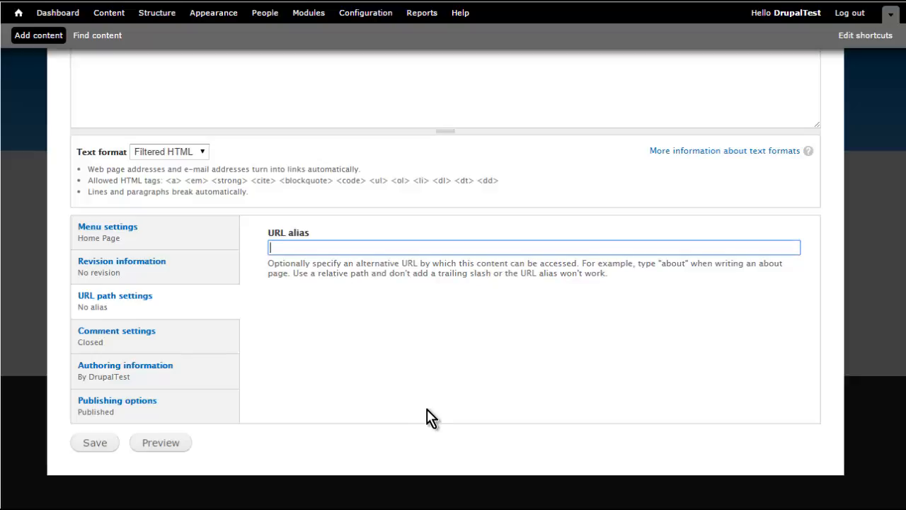
text(home)
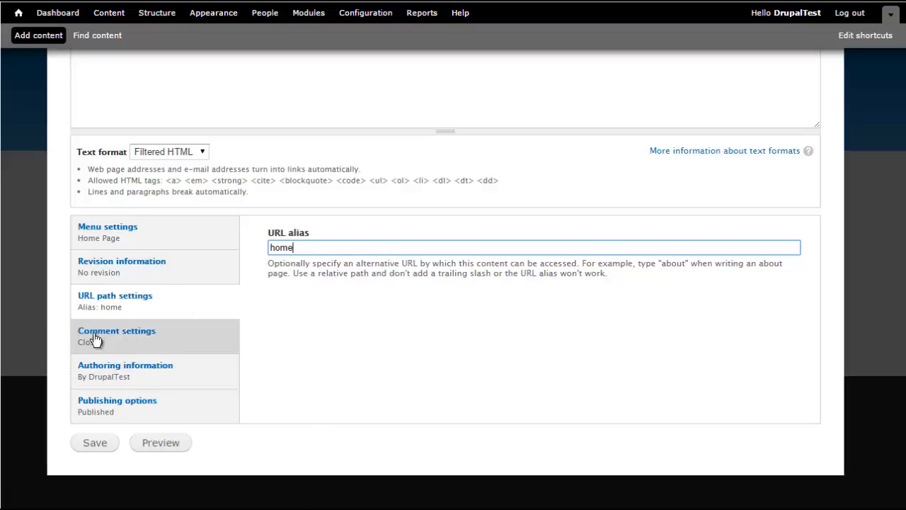
Step: Review the comment and authoring settings, then set the Home Page as promoted to front page and save it
click(138, 339)
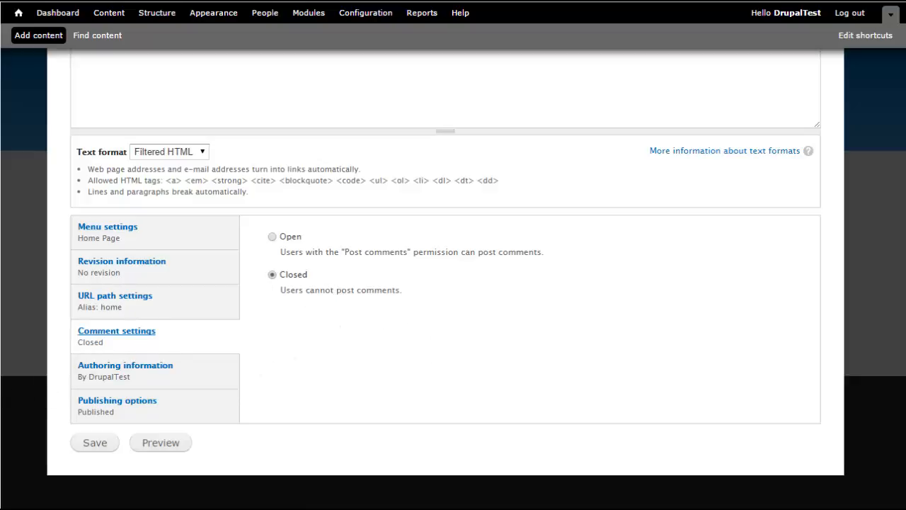
click(124, 371)
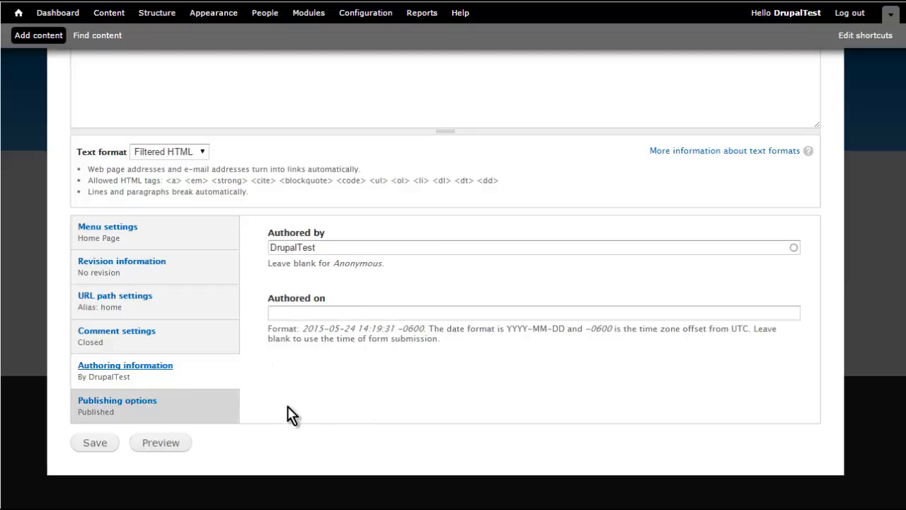
click(168, 401)
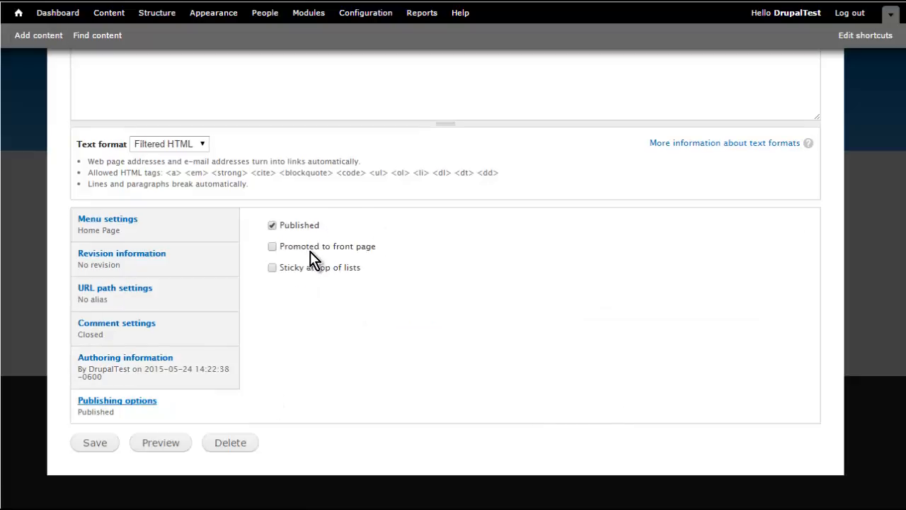
click(275, 249)
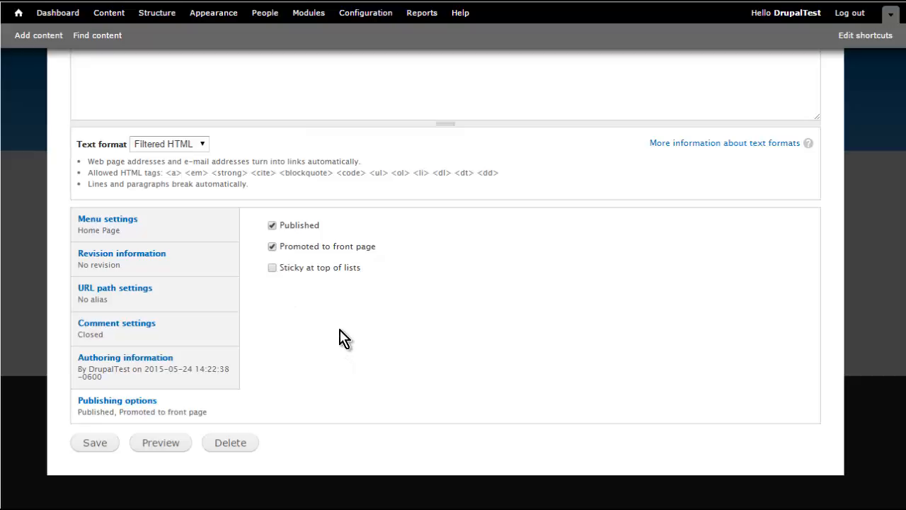
click(103, 441)
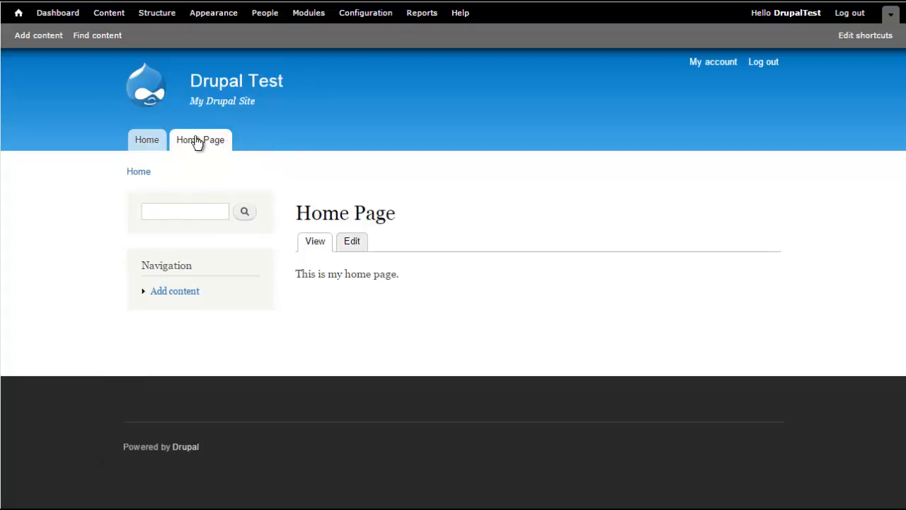
Step: Edit the saved Home Page to remove its menu link and save the change
click(145, 143)
click(401, 254)
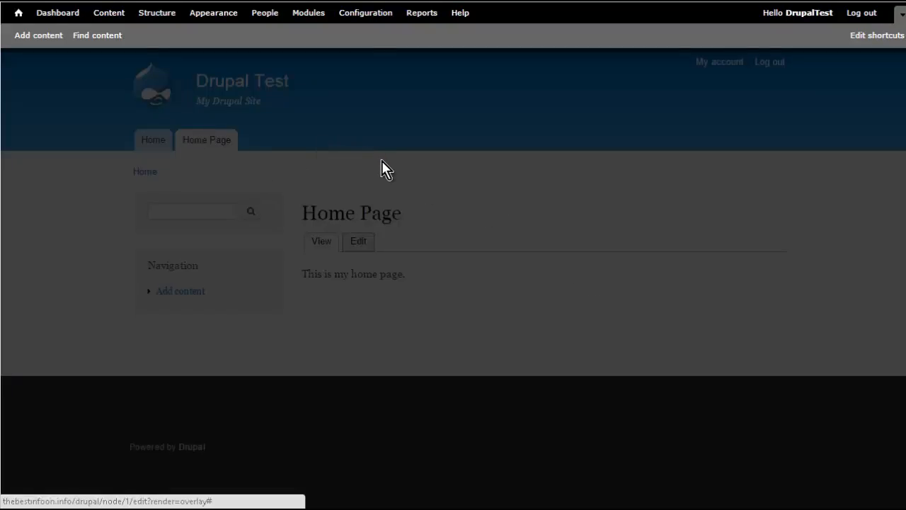
scroll(347, 221, down, 6)
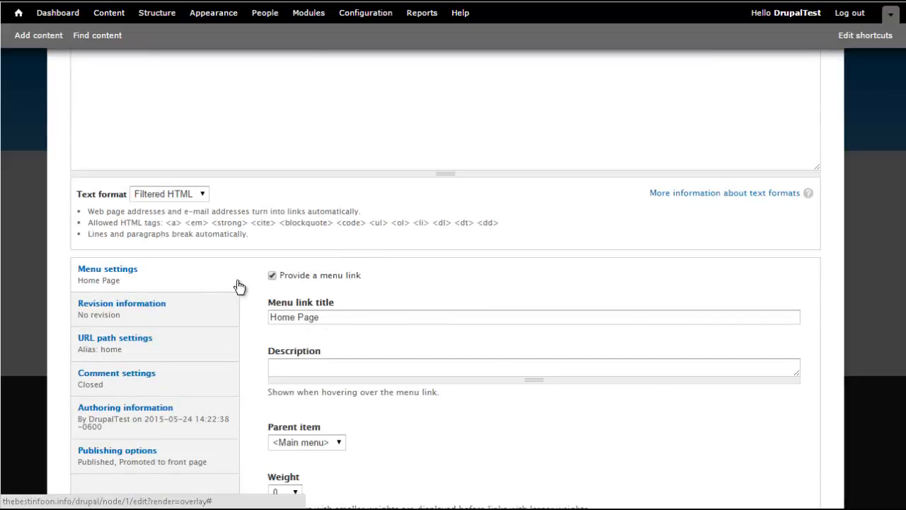
click(274, 277)
scroll(272, 297, down, 1)
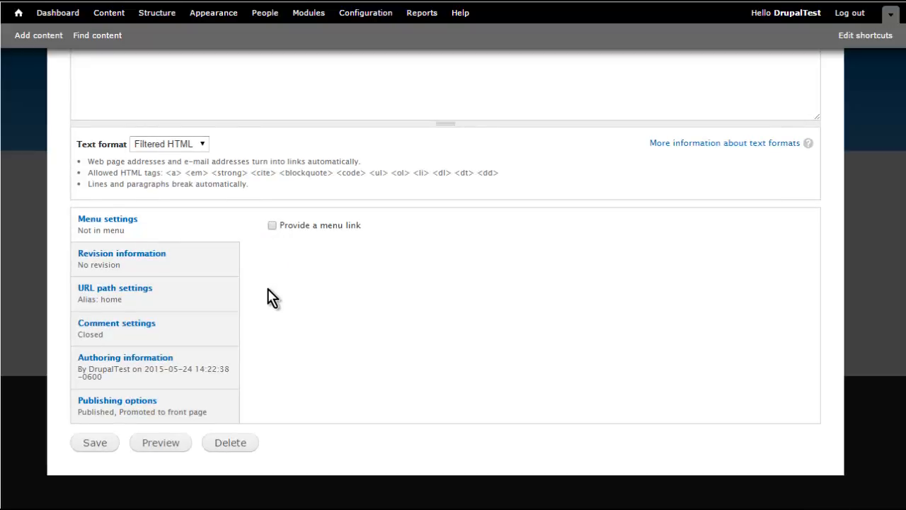
click(95, 445)
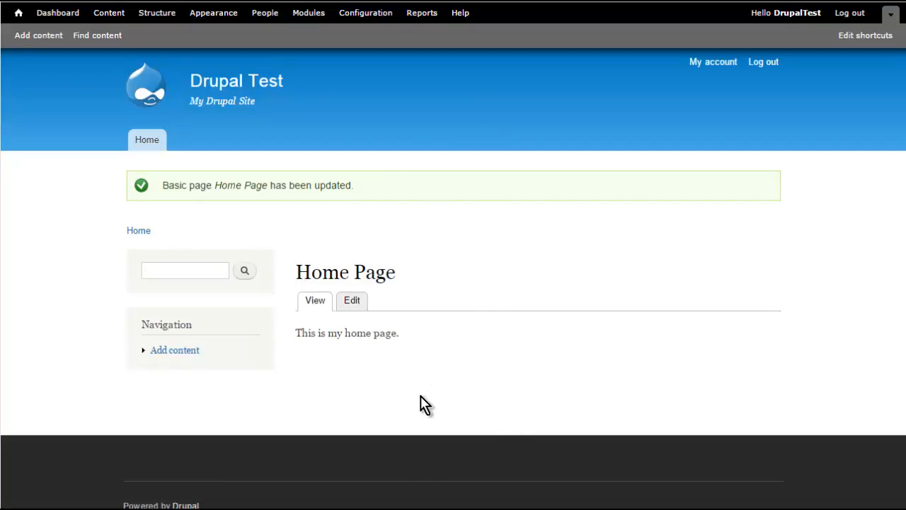
Step: Create another Basic page titled "About Us" with the body text "All About Us"
click(106, 17)
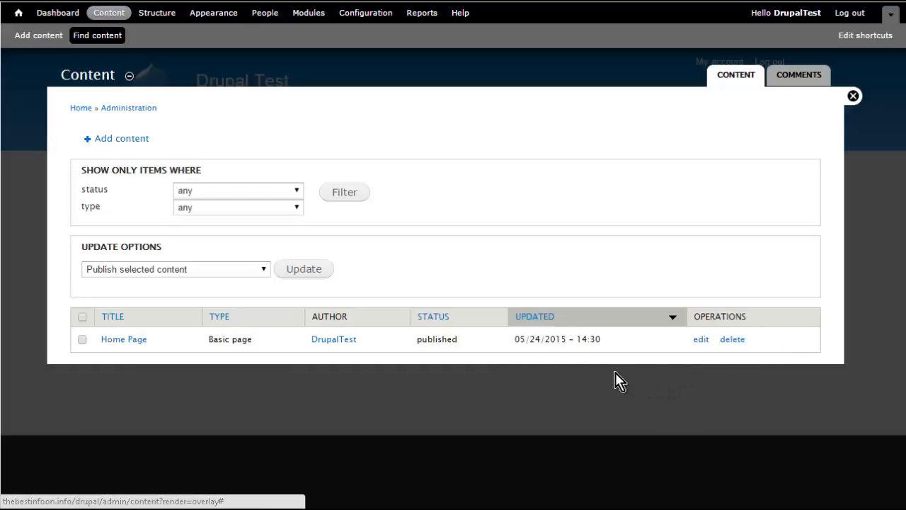
click(111, 139)
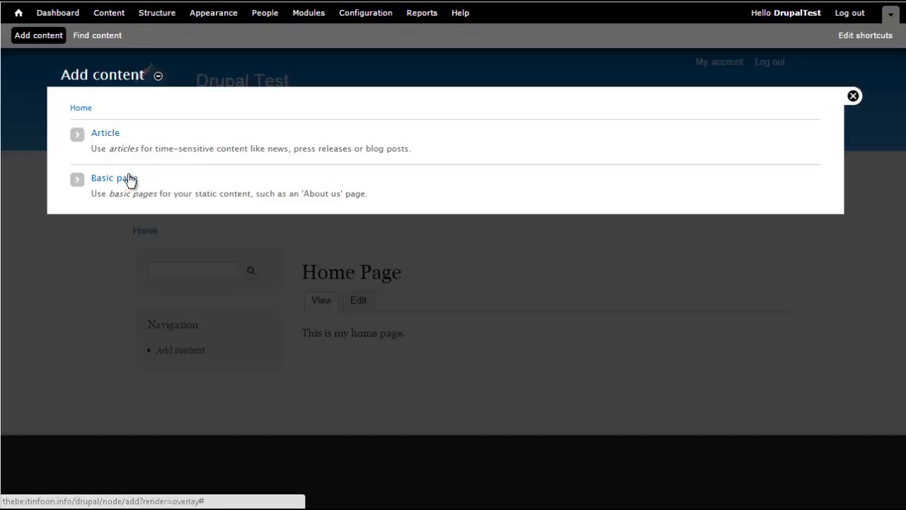
click(114, 182)
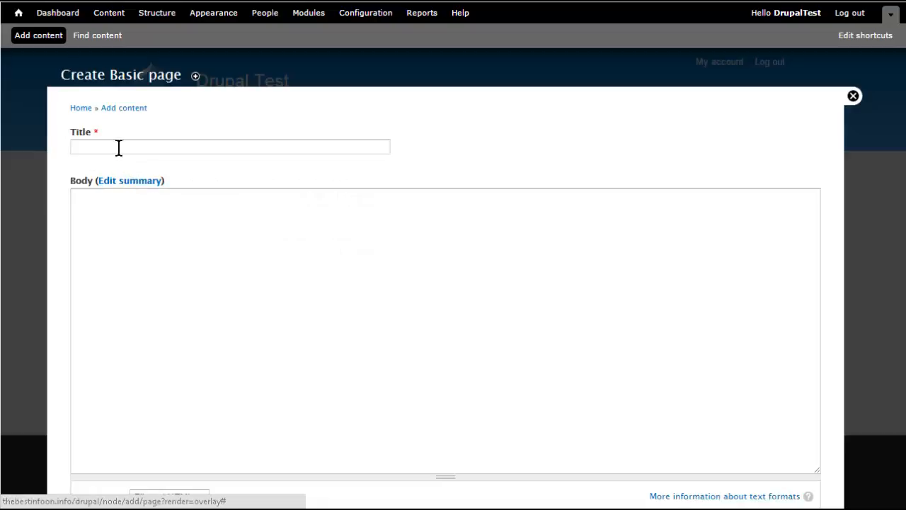
click(118, 147)
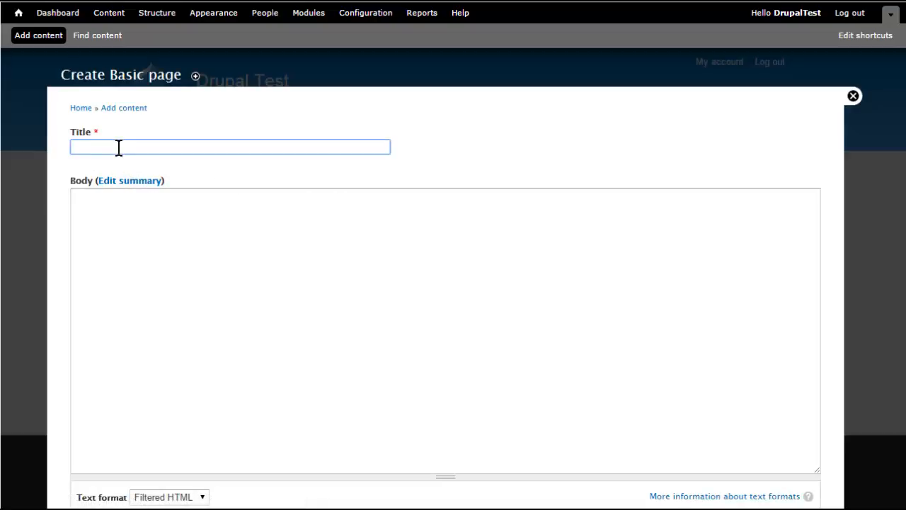
text(About Us)
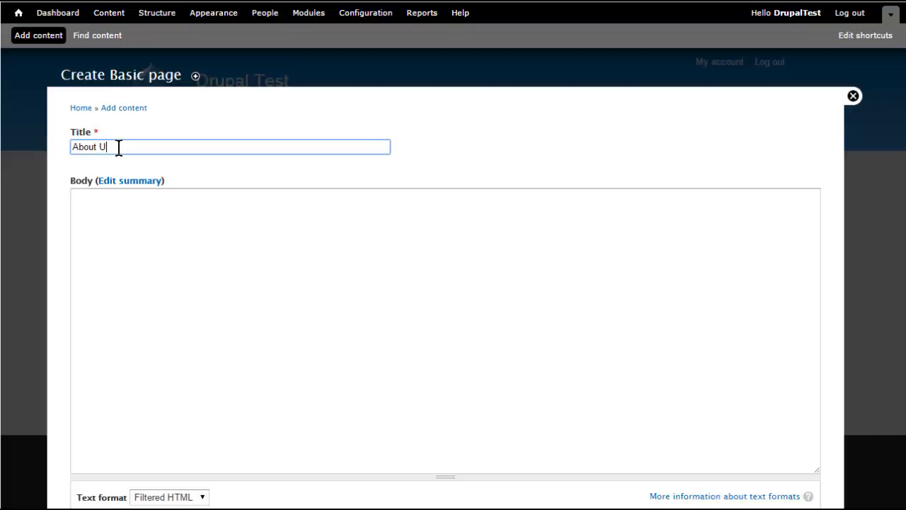
click(129, 209)
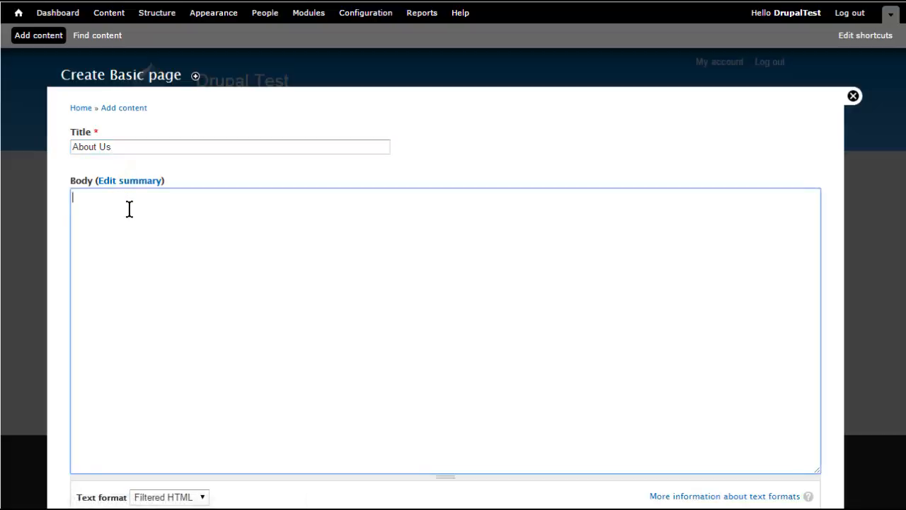
text(All A)
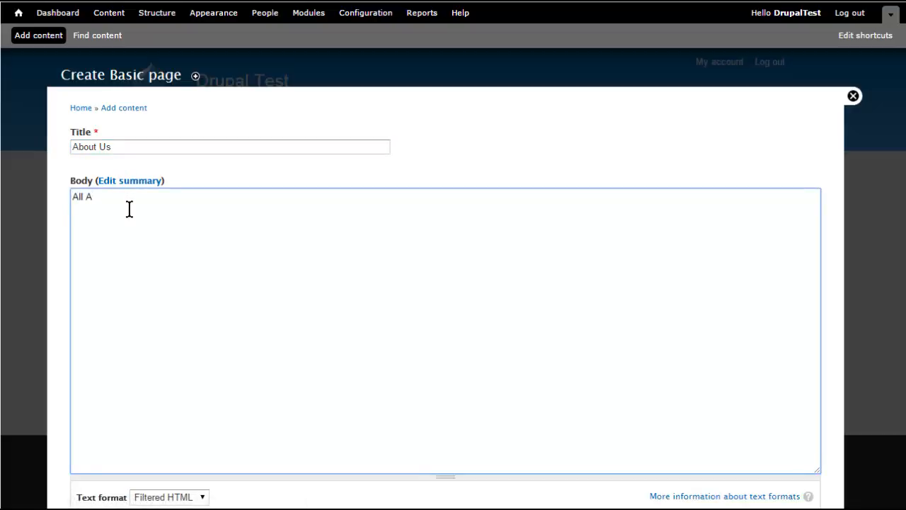
text(bout Us)
Step: Enable a menu link for the About Us page in its menu settings
scroll(229, 192, down, 5)
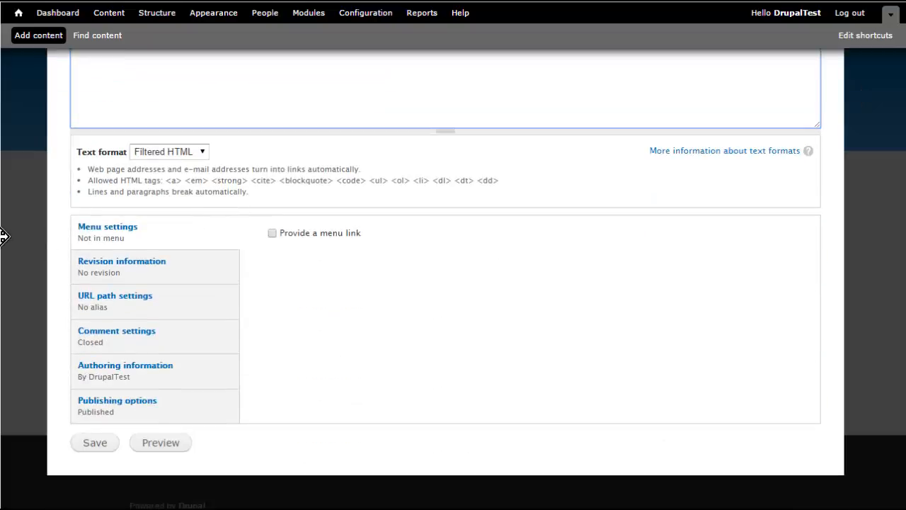
click(271, 233)
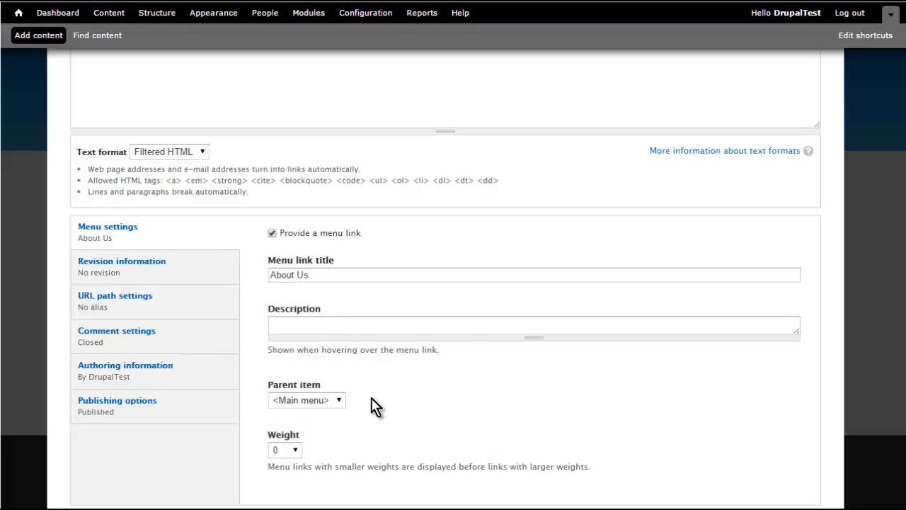
Step: Set the URL alias of the About Us page to "about-us"
scroll(370, 400, down, 1)
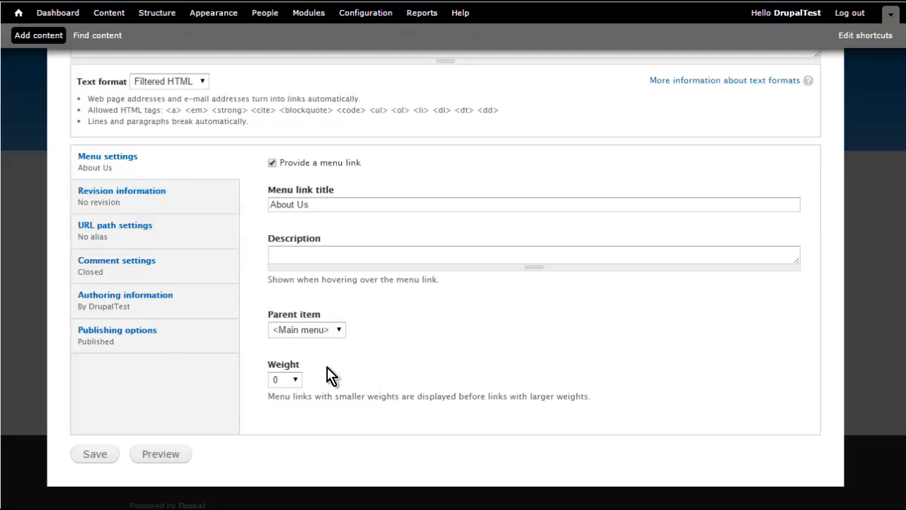
scroll(400, 356, up, 1)
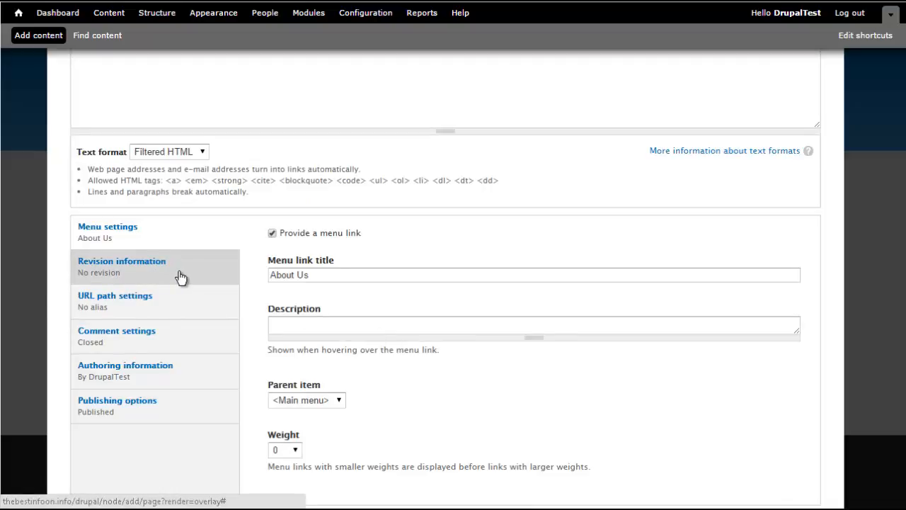
click(150, 300)
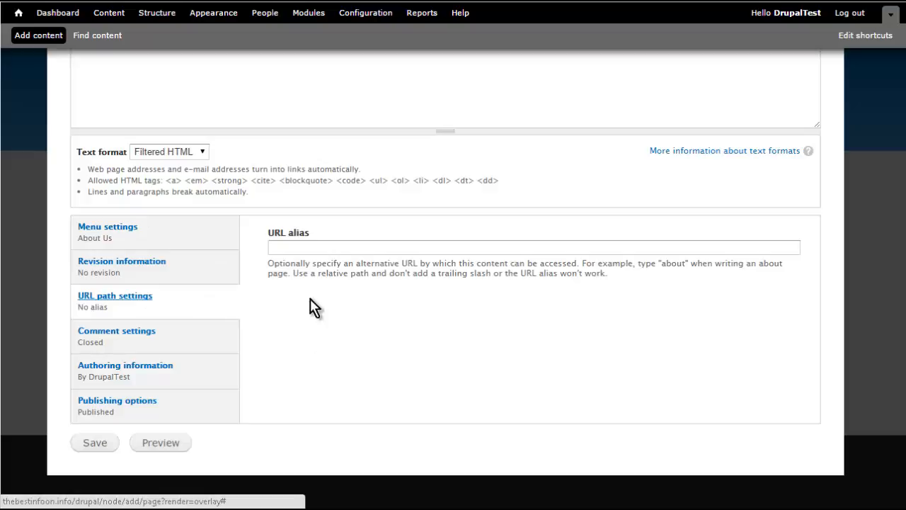
click(289, 248)
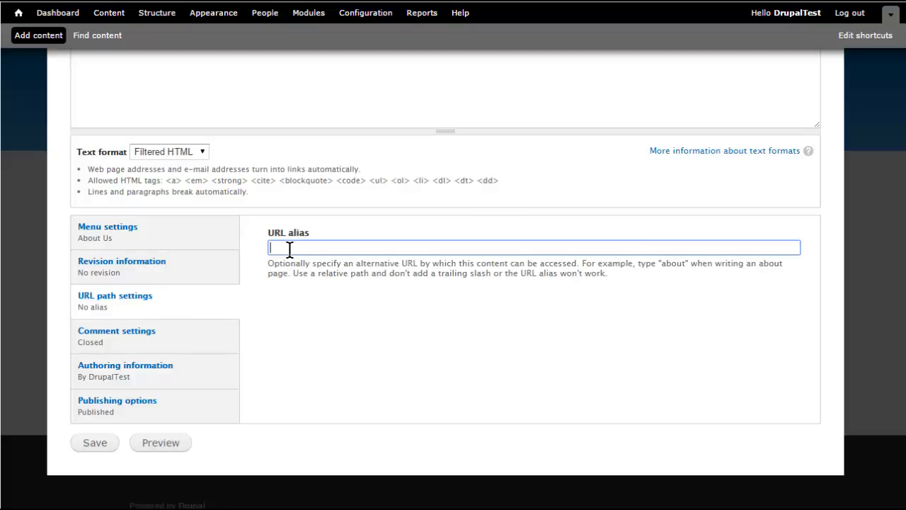
text(about-us)
Step: Review the comment, authoring and publishing settings of the About Us page, and save the page
click(177, 337)
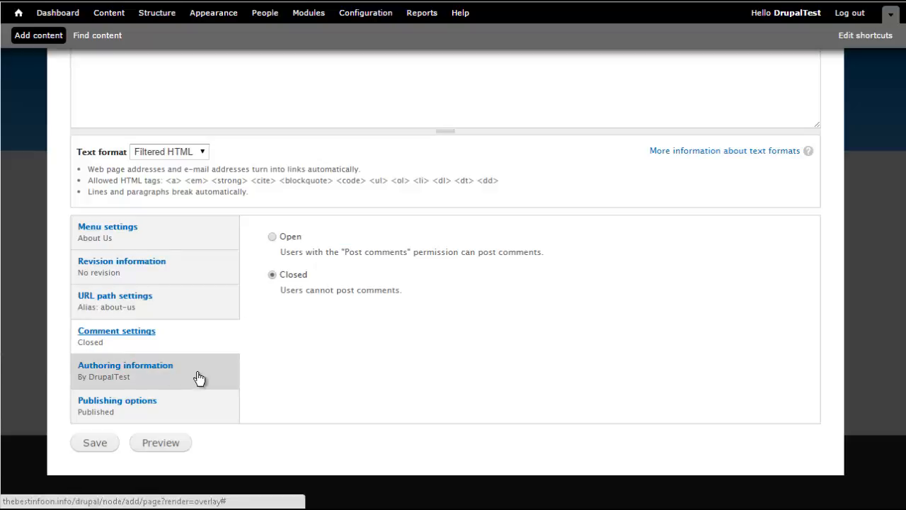
click(124, 375)
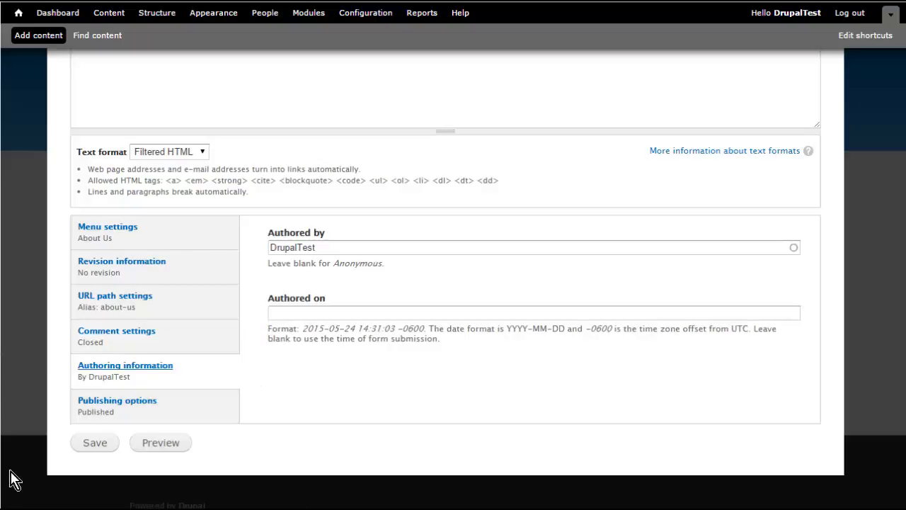
click(182, 411)
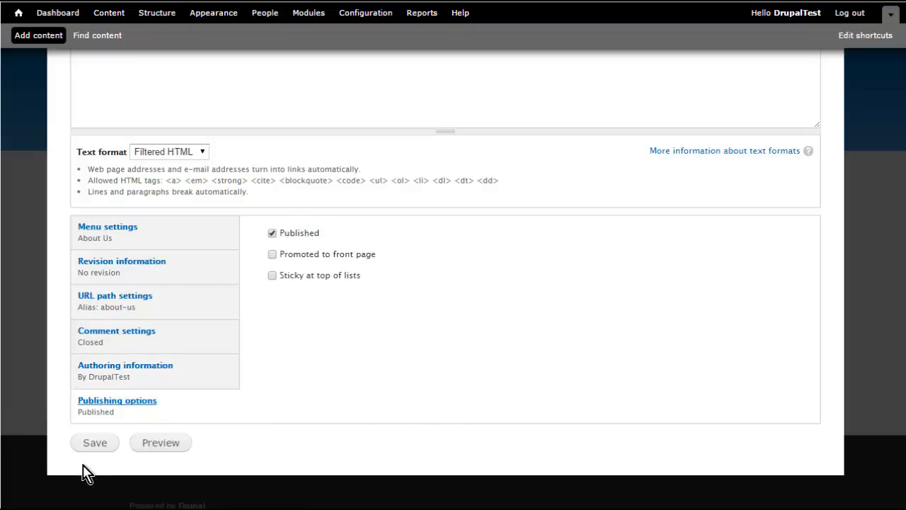
click(95, 443)
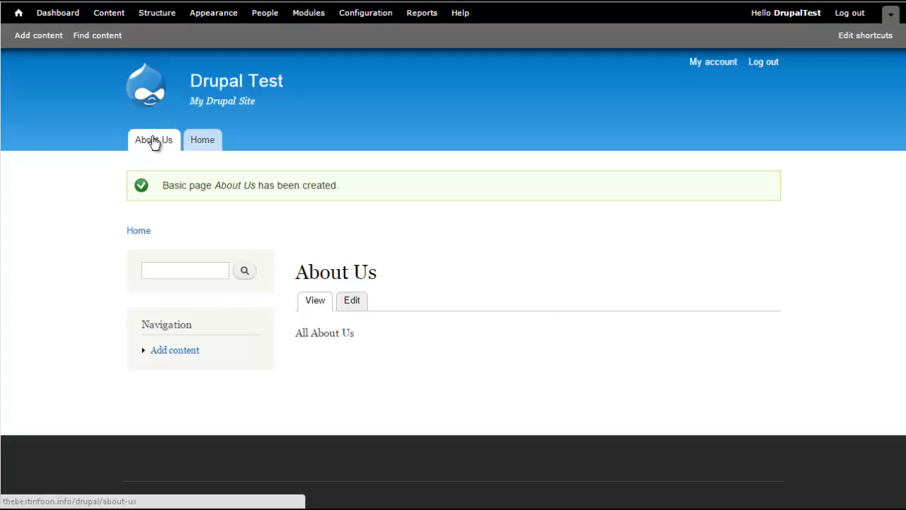
Step: Check the Home and About Us pages, and edit About Us to give its menu link a weight of 1, saving the change
click(212, 141)
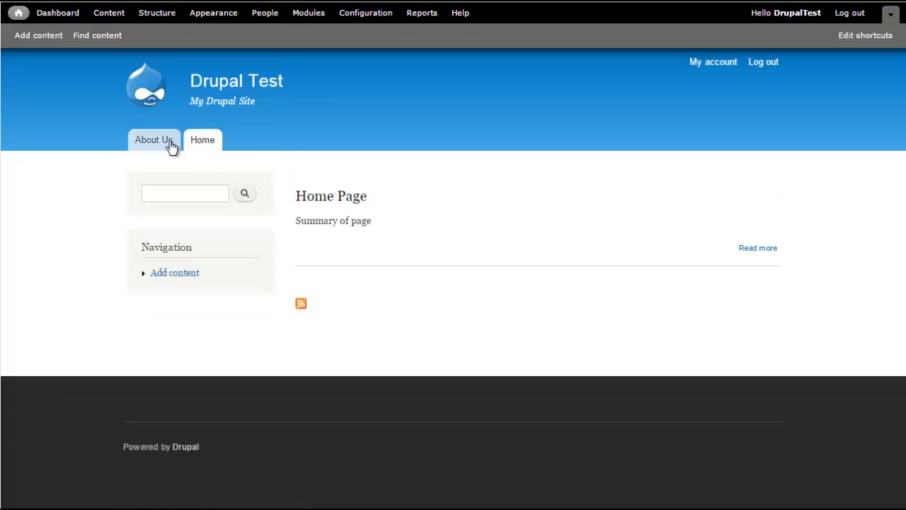
click(169, 142)
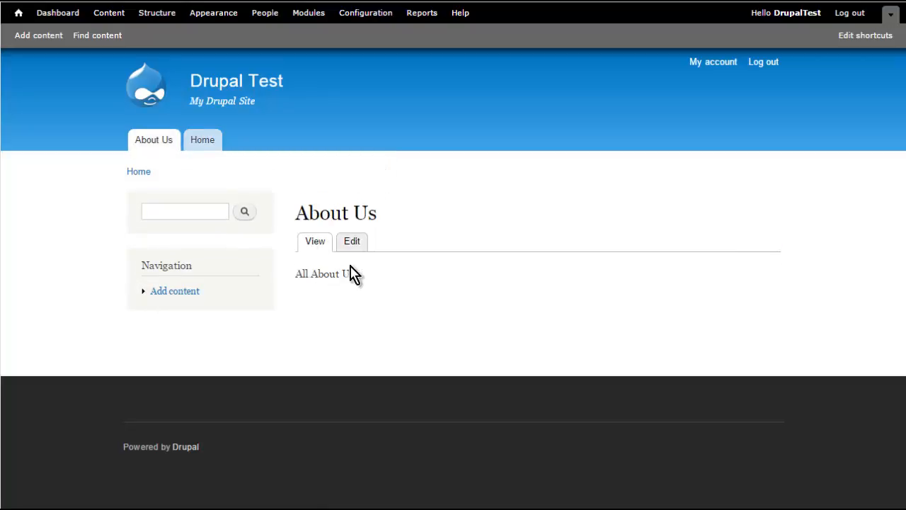
click(355, 243)
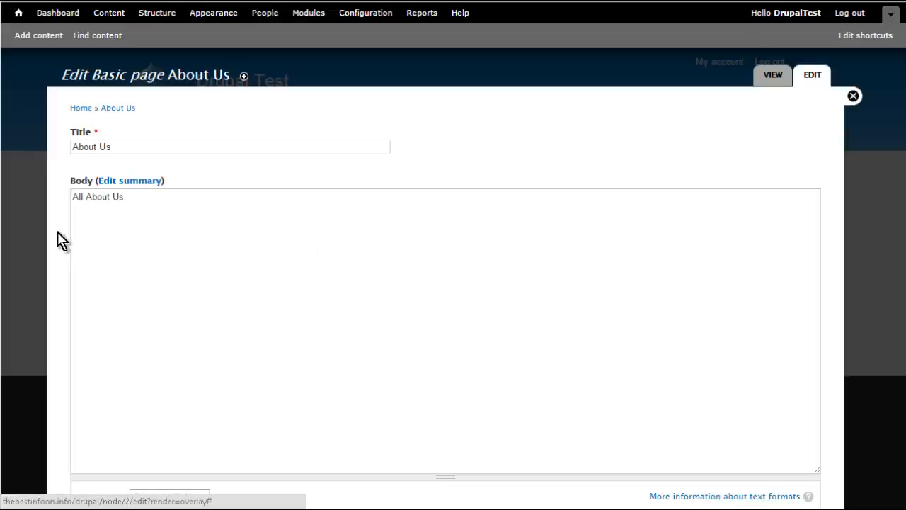
scroll(67, 241, down, 4)
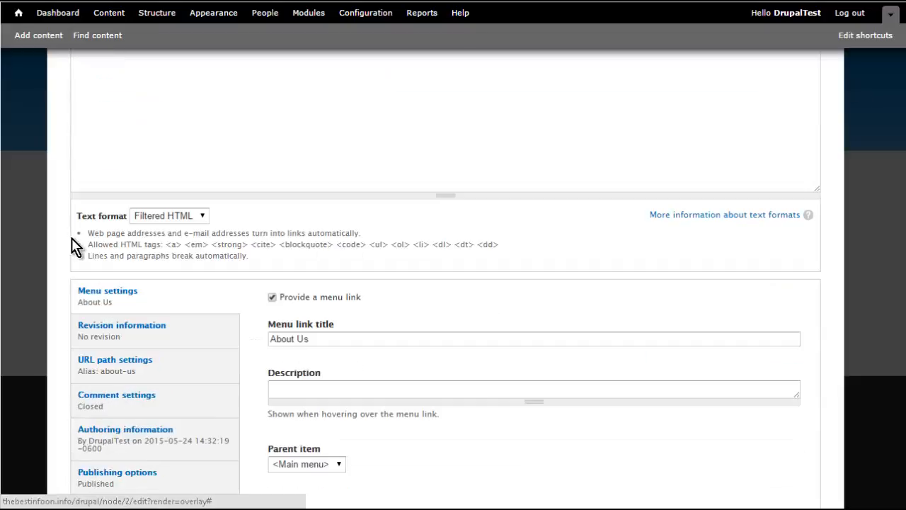
scroll(73, 238, down, 2)
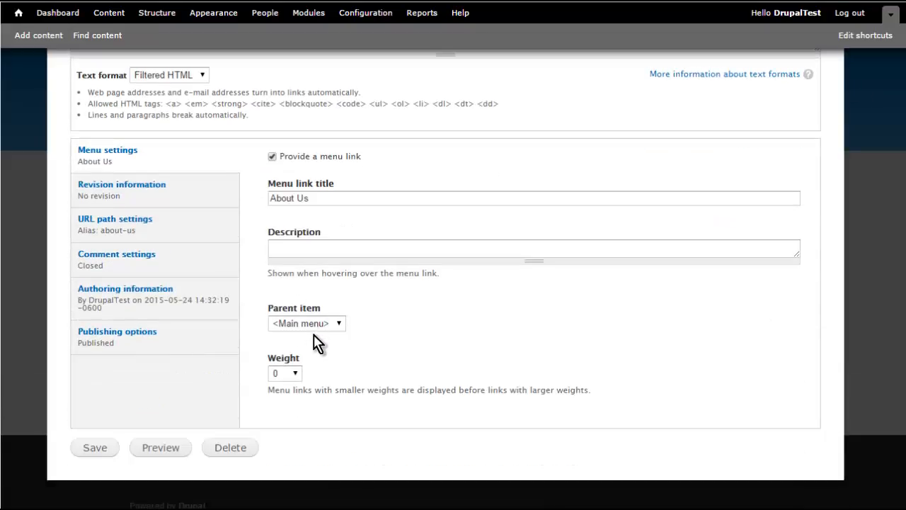
click(296, 373)
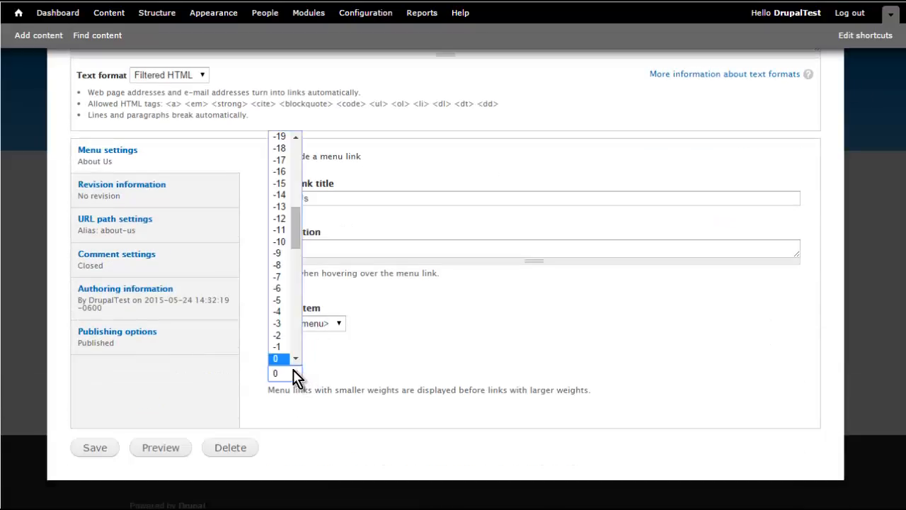
scroll(286, 347, down, 4)
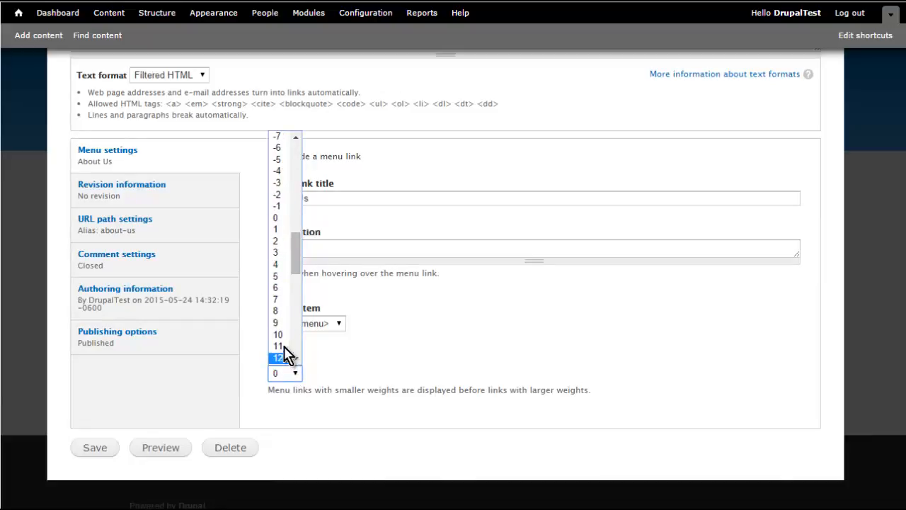
click(283, 230)
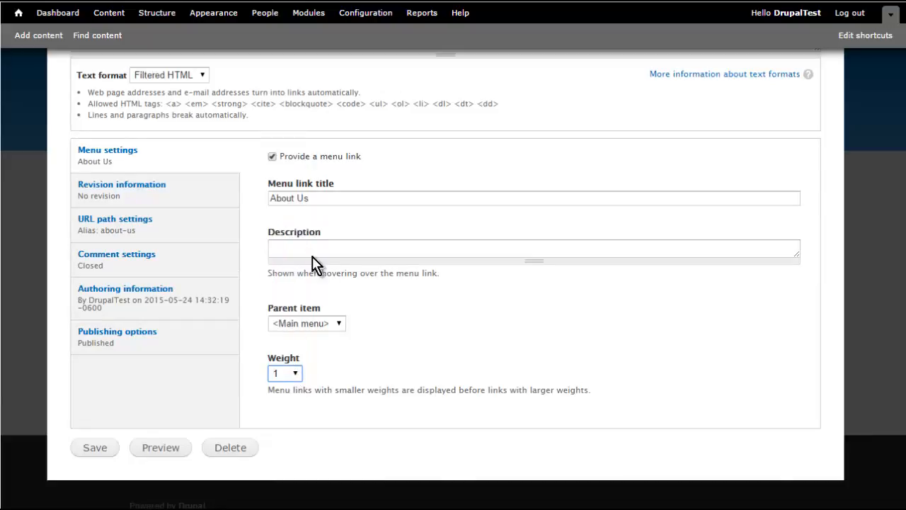
click(113, 452)
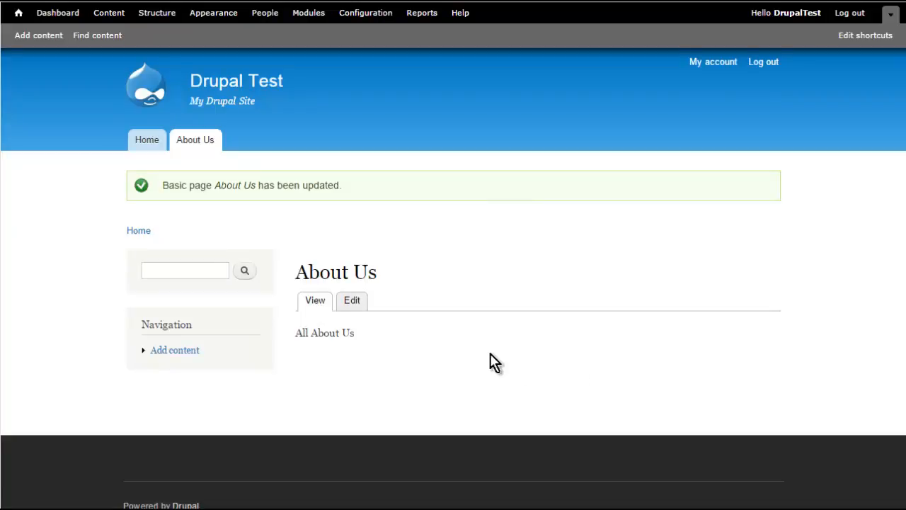
Step: Start a new Article from the home page and title it "About red"
click(142, 141)
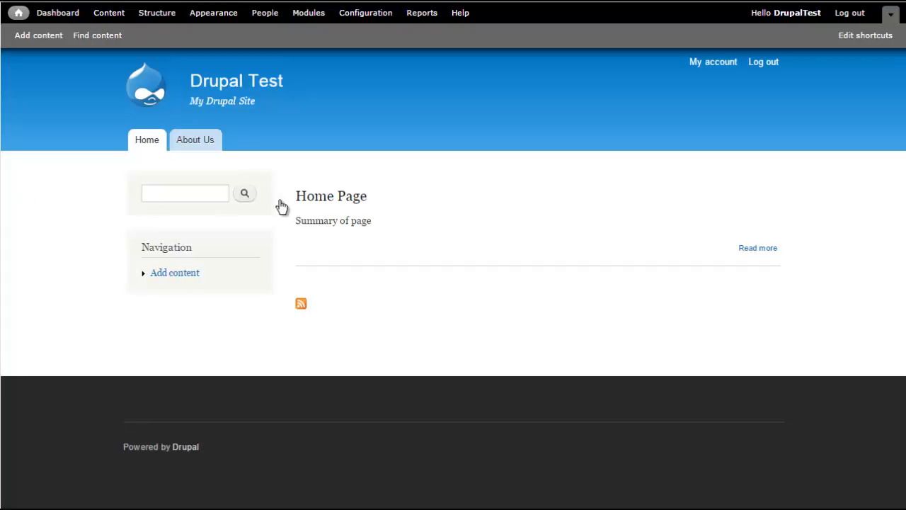
click(177, 274)
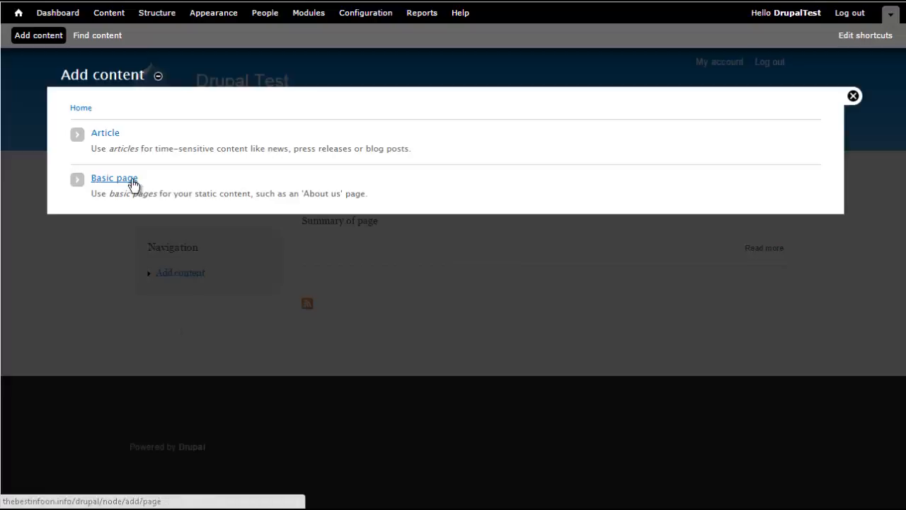
click(114, 137)
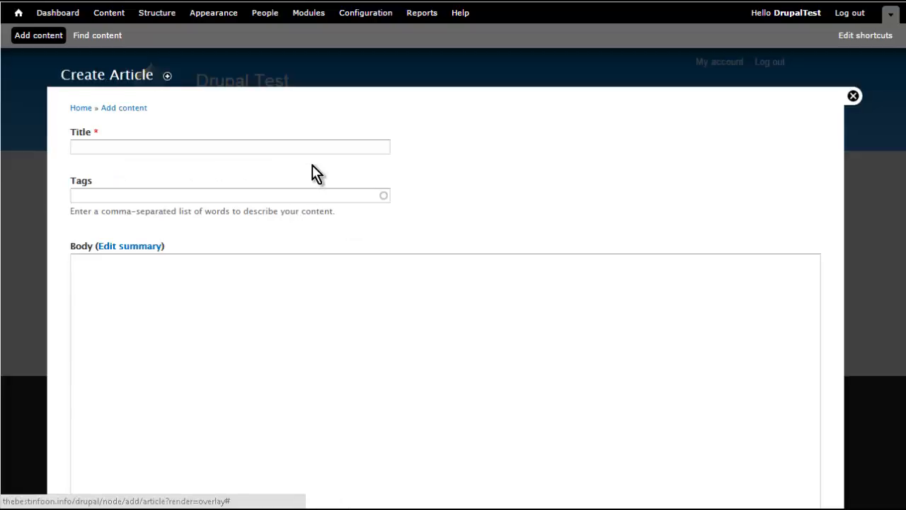
click(126, 147)
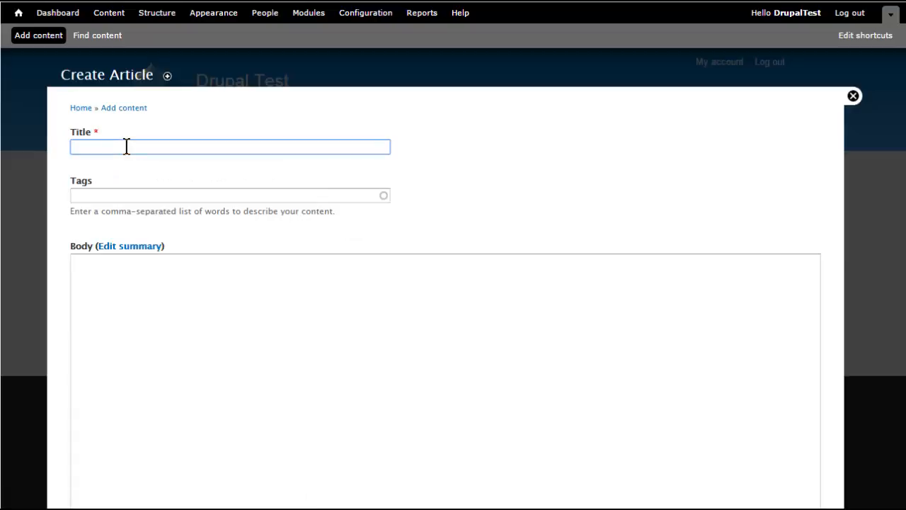
text(About red)
key(Tab)
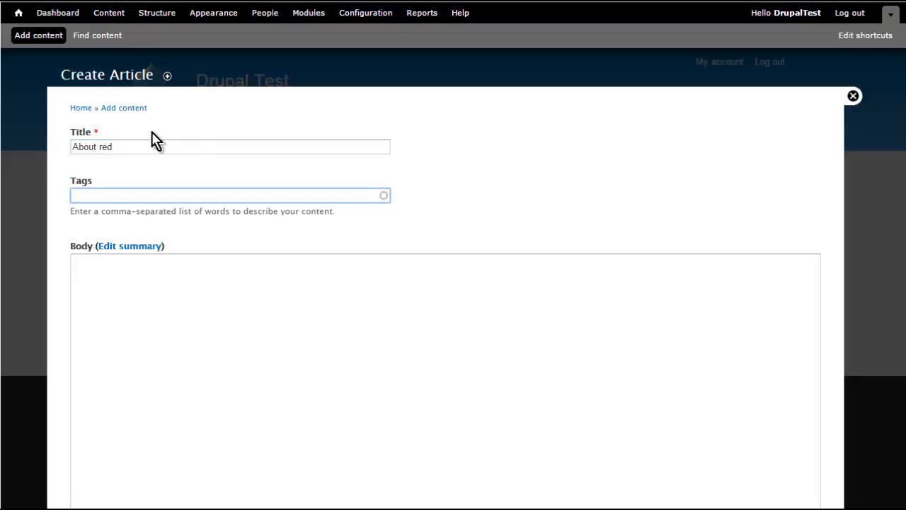
Step: Tag the article with "red" and enter "All about red" as its body text
text(t)
text(r)
key(BackSpace)
key(BackSpace)
text(red)
click(118, 282)
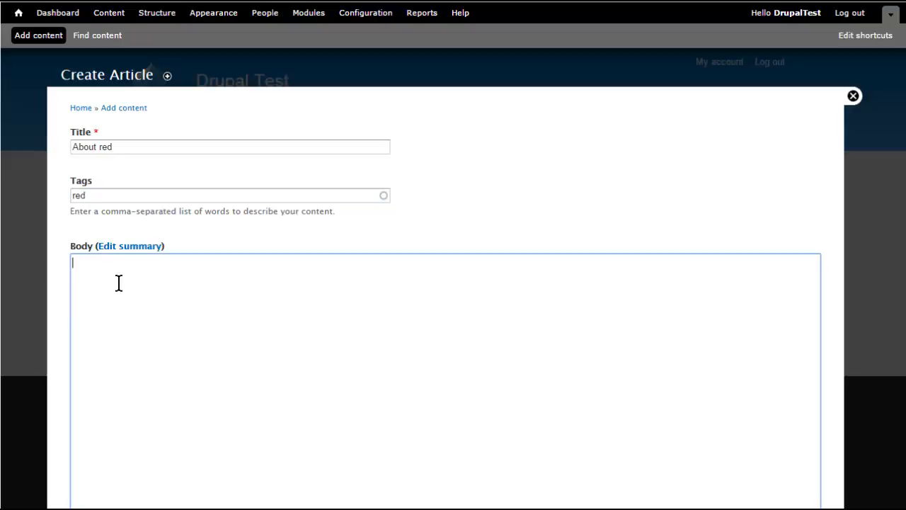
text(All about red)
Step: Set the article's URL alias to "about-red" in its URL path settings
scroll(56, 262, down, 5)
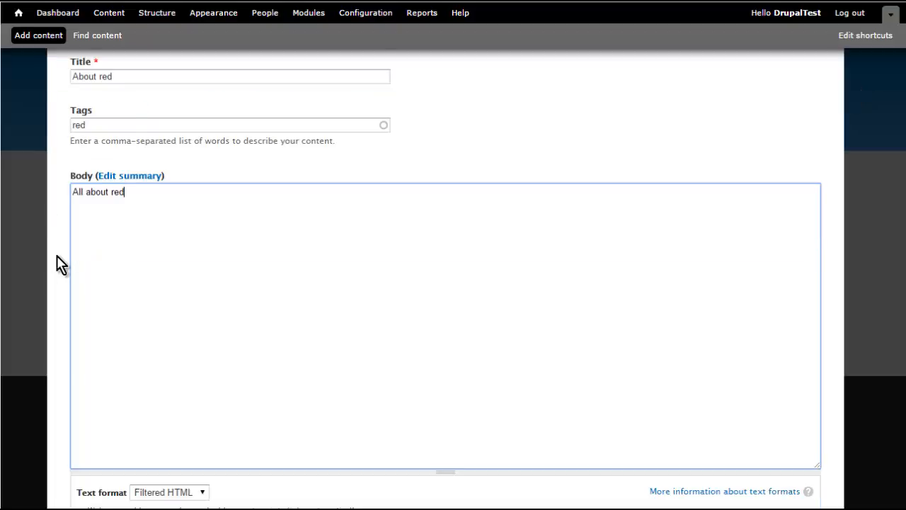
scroll(58, 259, down, 2)
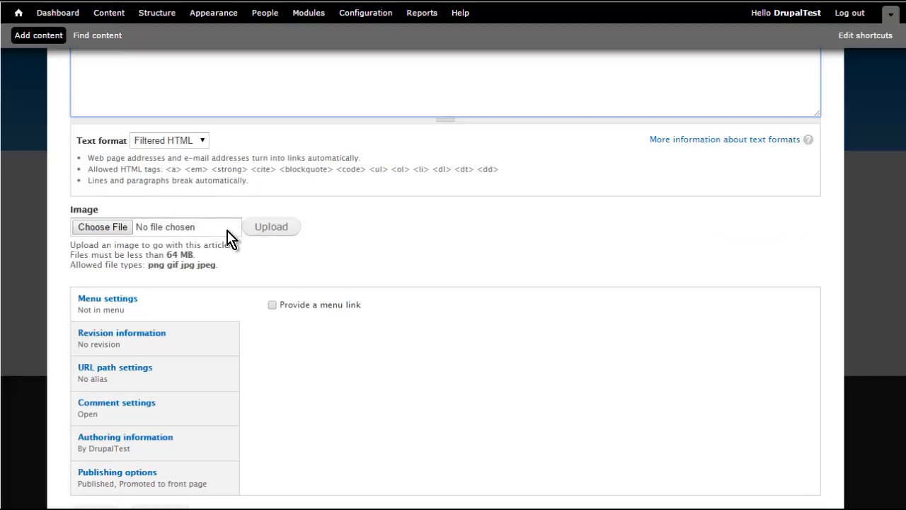
scroll(234, 235, down, 1)
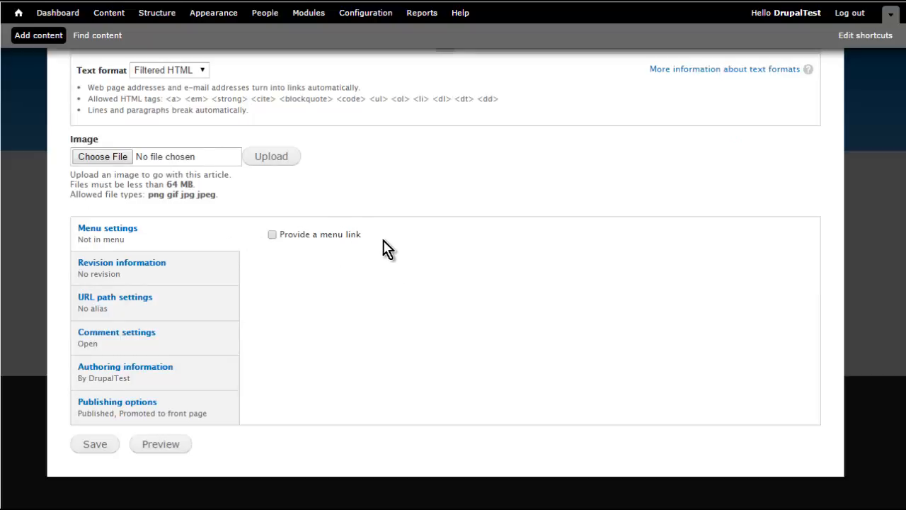
click(166, 266)
click(137, 301)
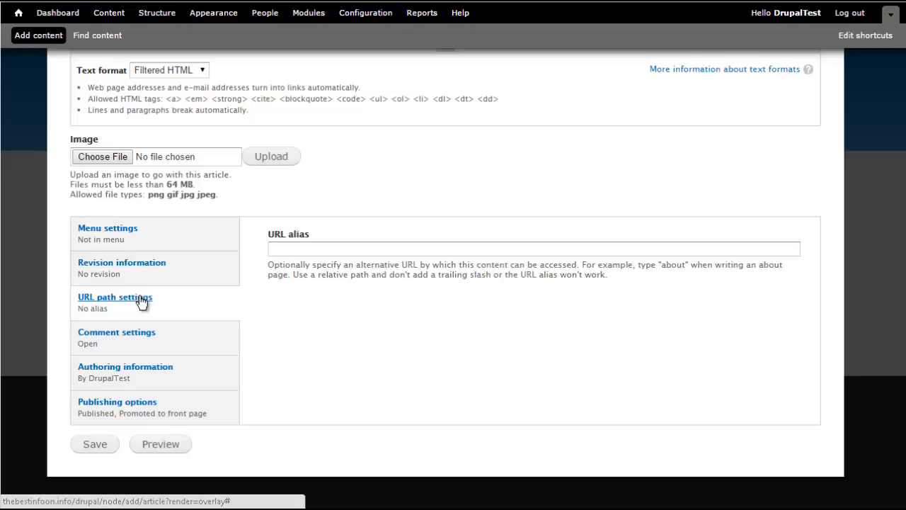
click(296, 250)
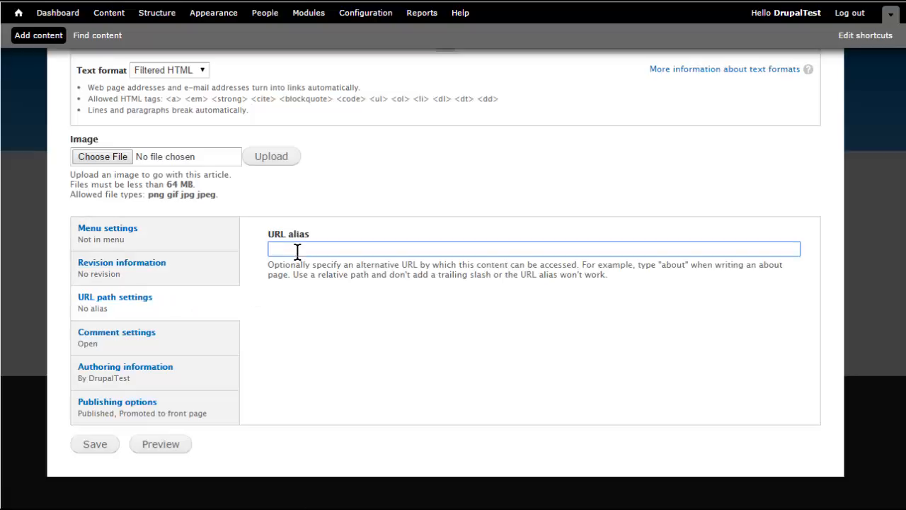
text(ab)
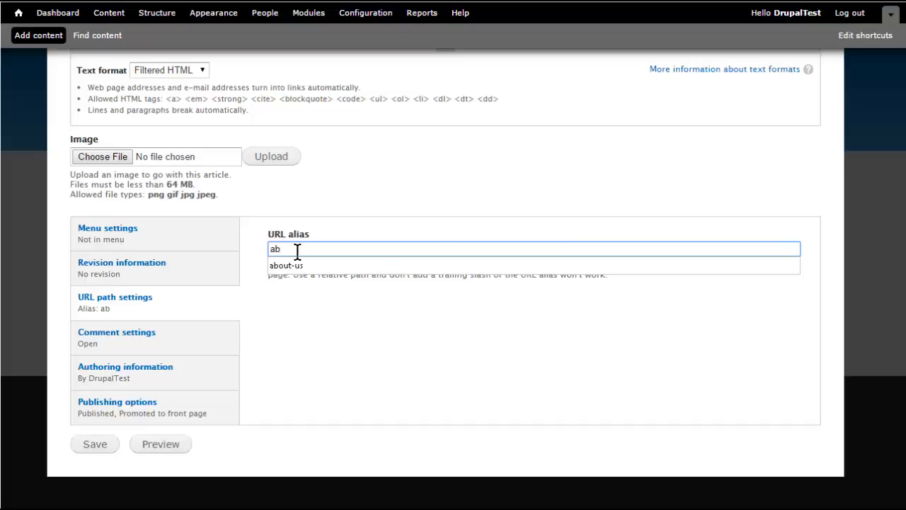
text(out-red)
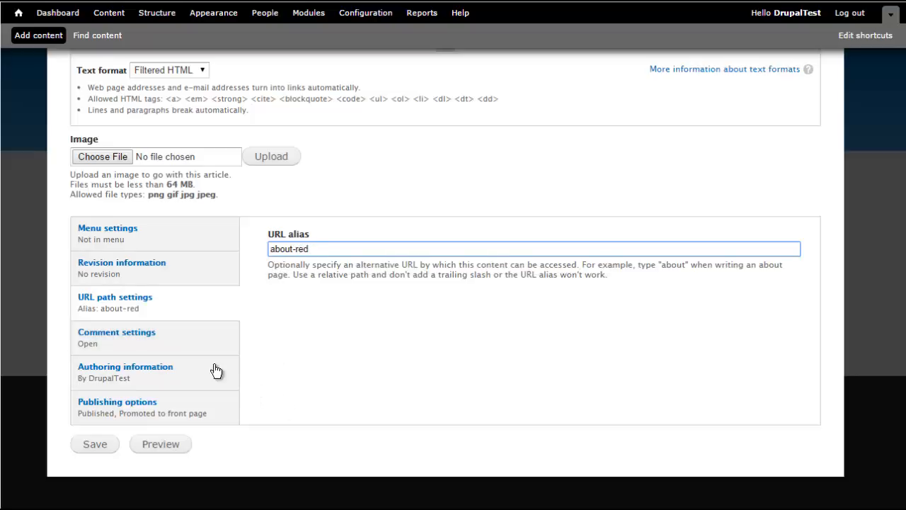
Step: Review the article's comment and authoring settings, then remove its promotion to the front page and save the article
click(163, 338)
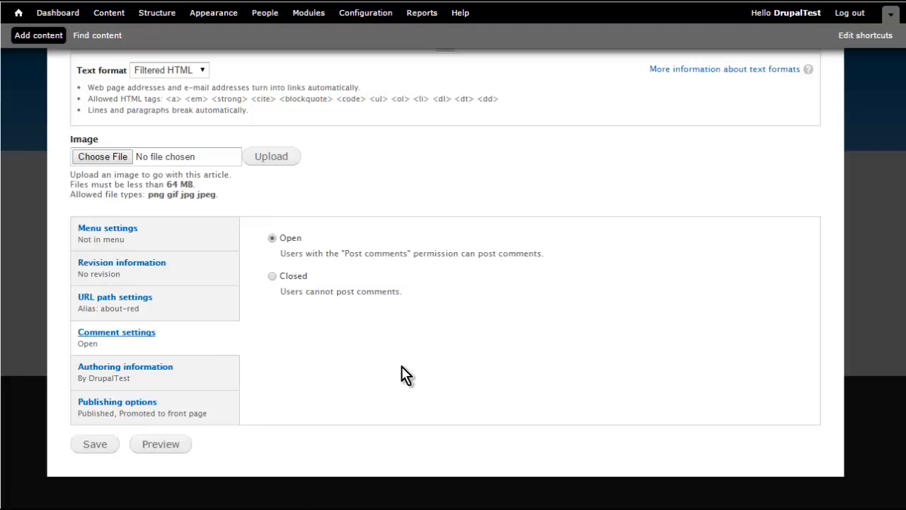
click(170, 369)
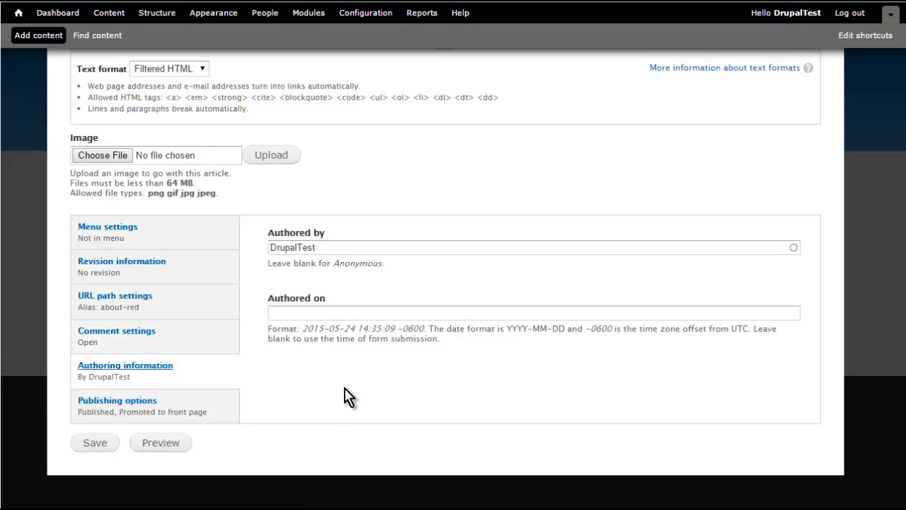
click(129, 402)
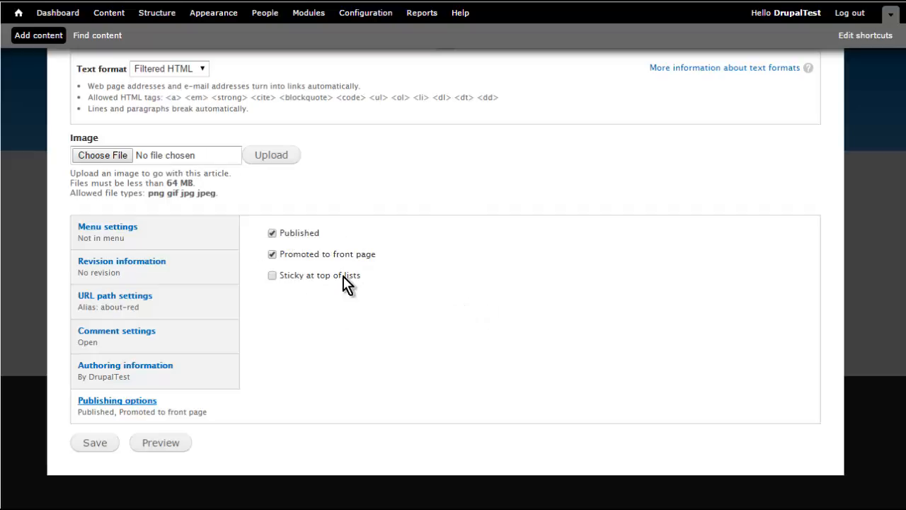
click(273, 257)
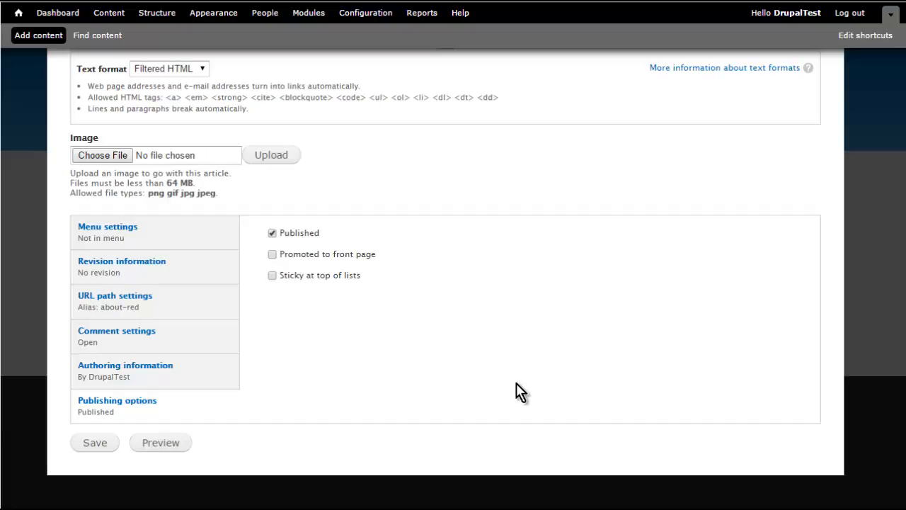
click(83, 450)
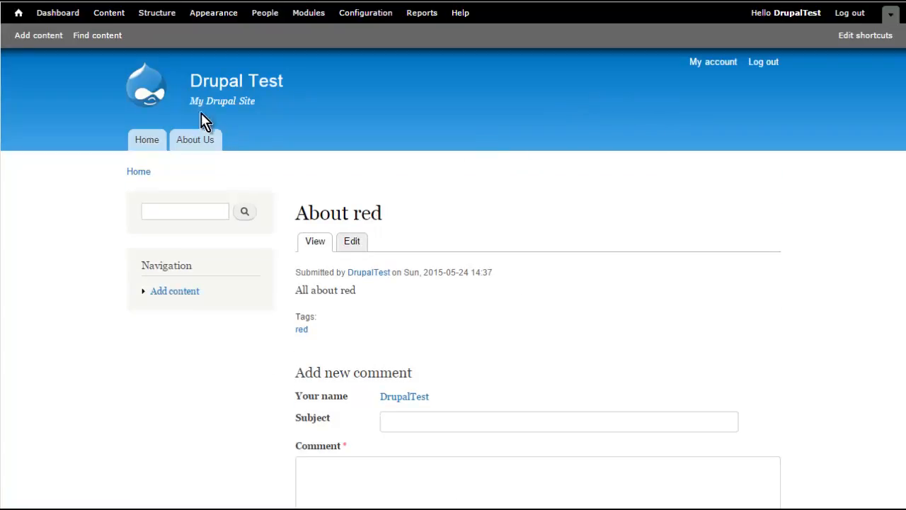
Step: Open the saved "About red" article for editing and provide a menu link for it, keeping <Main menu> as the parent item
scroll(440, 227, down, 1)
scroll(440, 227, down, 3)
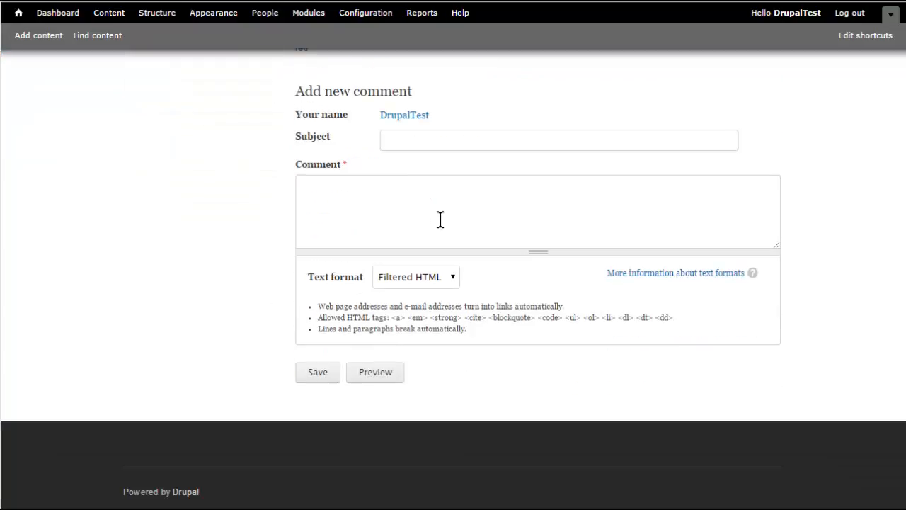
scroll(461, 184, up, 4)
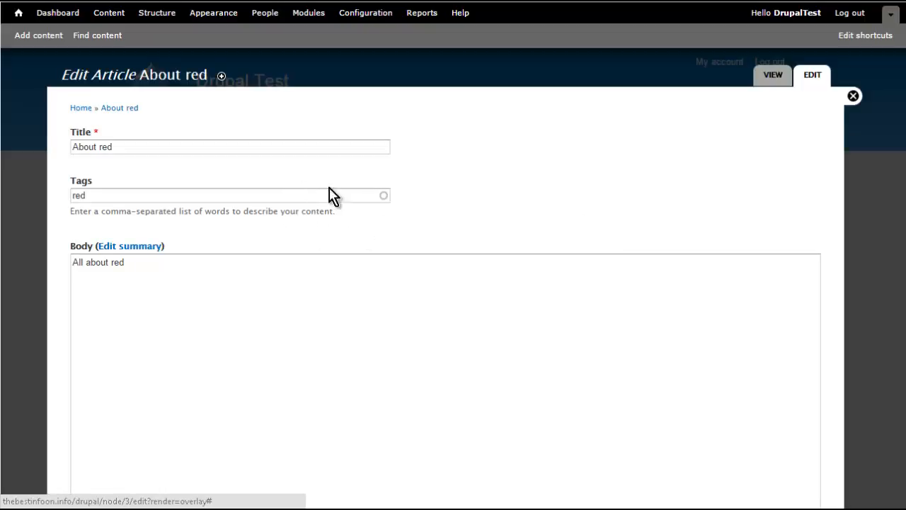
scroll(427, 174, down, 6)
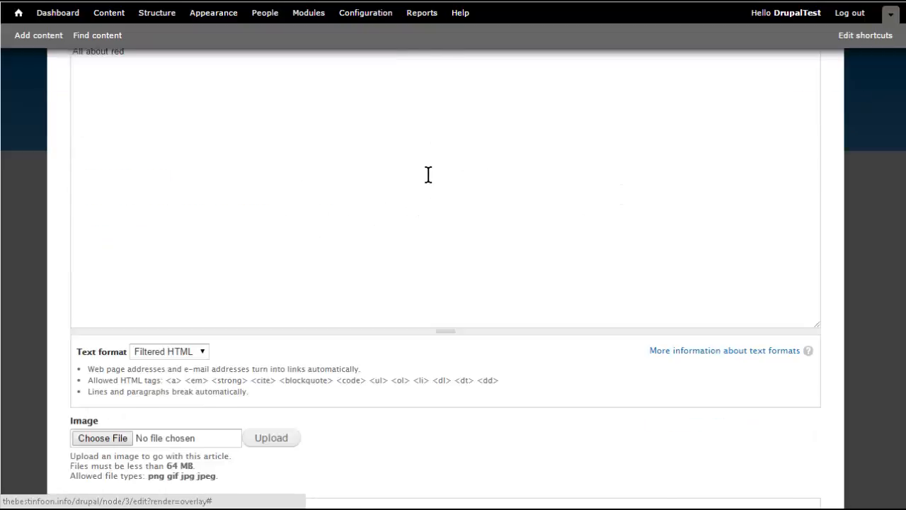
scroll(434, 180, down, 1)
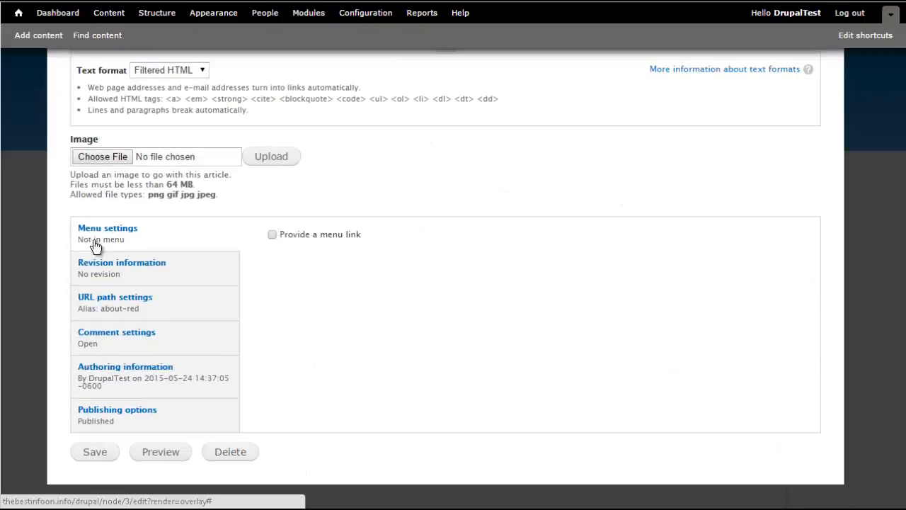
click(272, 234)
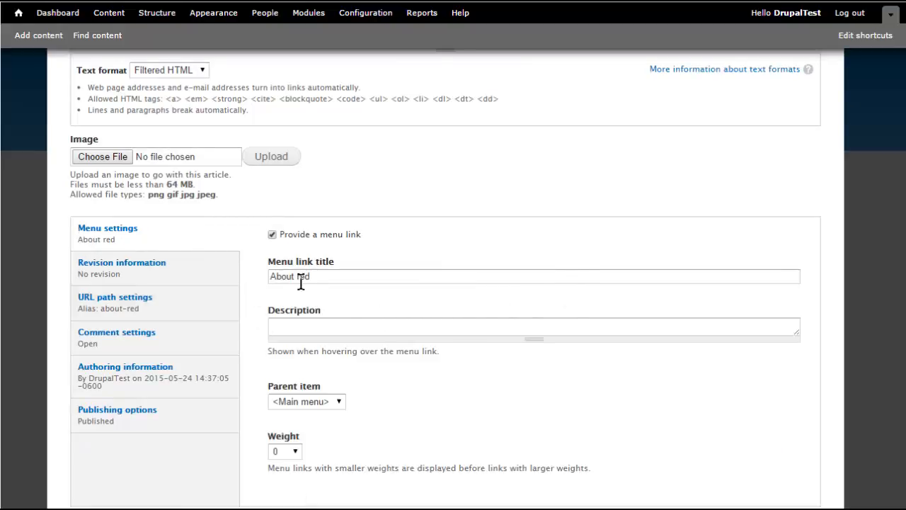
scroll(364, 278, down, 1)
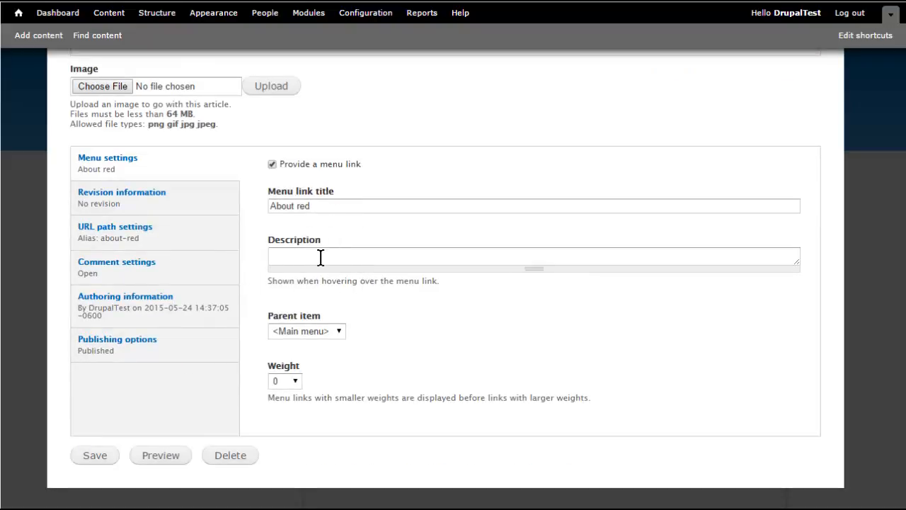
click(340, 332)
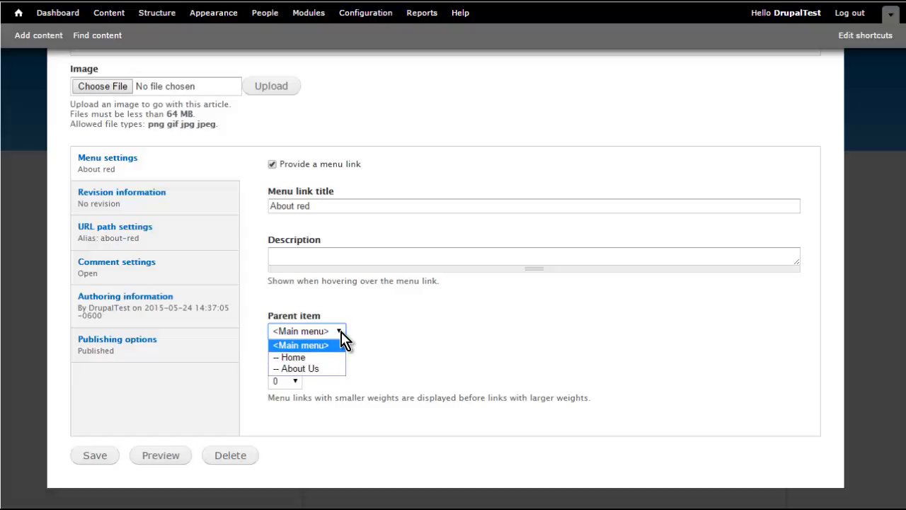
click(341, 333)
click(341, 333)
click(342, 333)
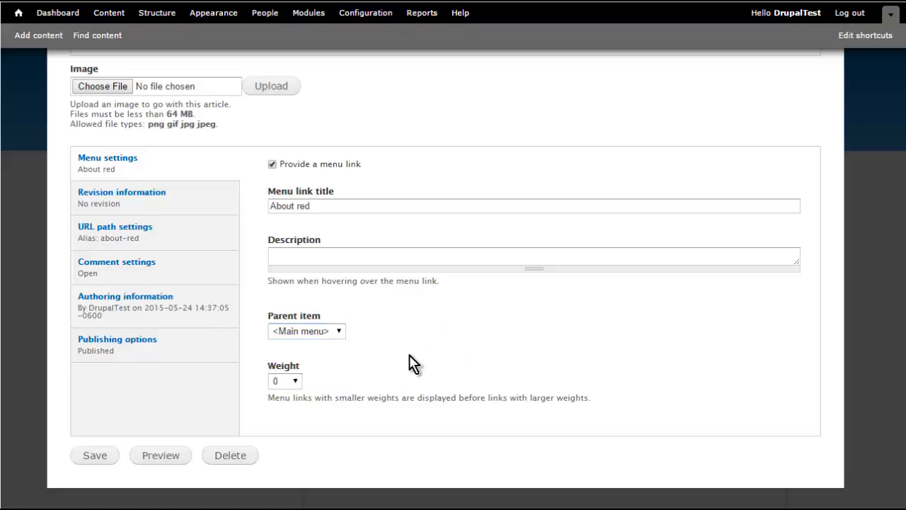
Step: Set the menu link's weight to 3 and save the article
scroll(414, 363, down, 1)
click(293, 369)
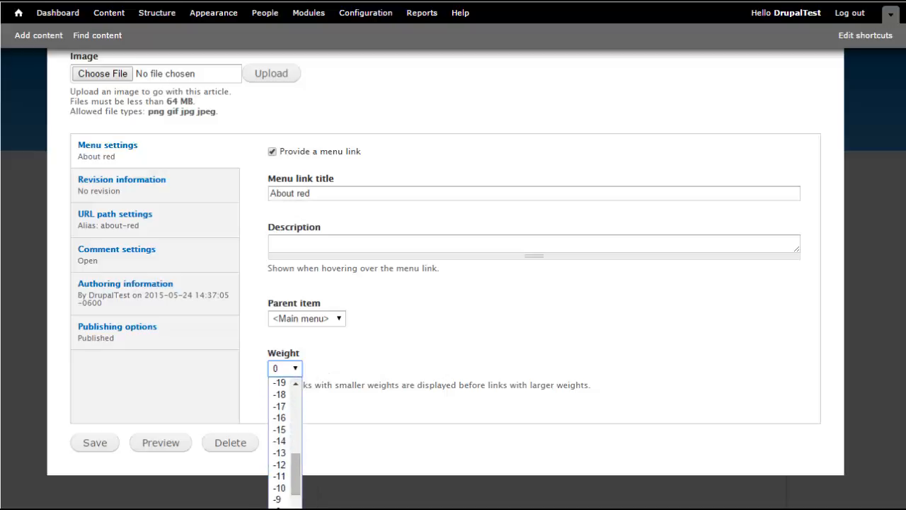
scroll(285, 445, down, 2)
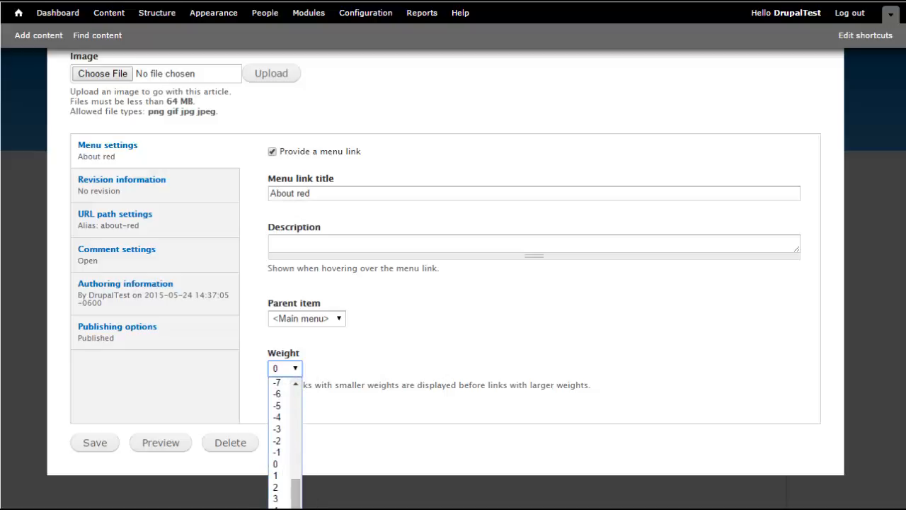
click(278, 498)
click(103, 441)
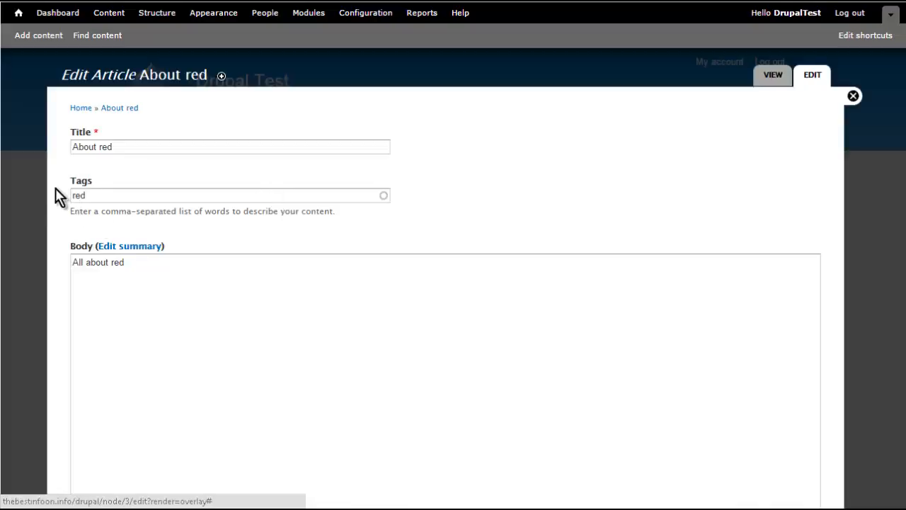
Step: Reopen the article's edit form to check its menu link settings, then close the form without changes
scroll(56, 213, down, 6)
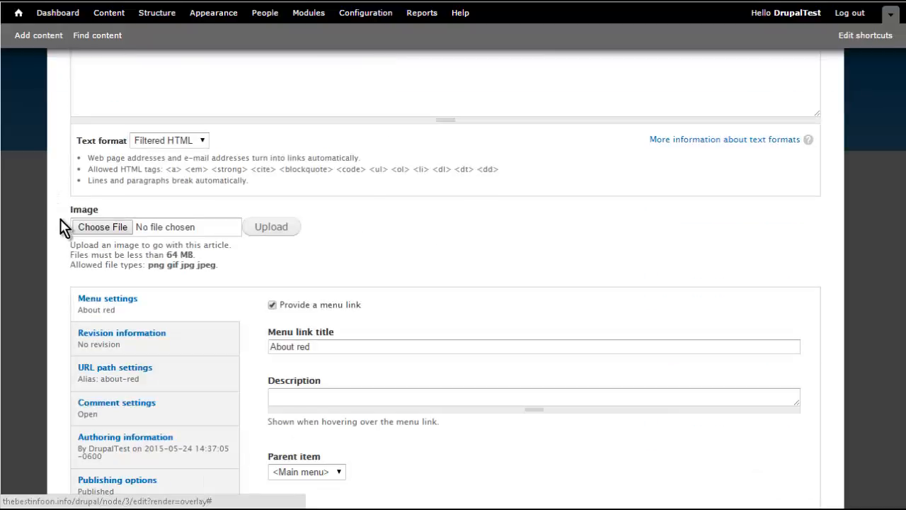
scroll(61, 219, down, 3)
scroll(64, 226, down, 1)
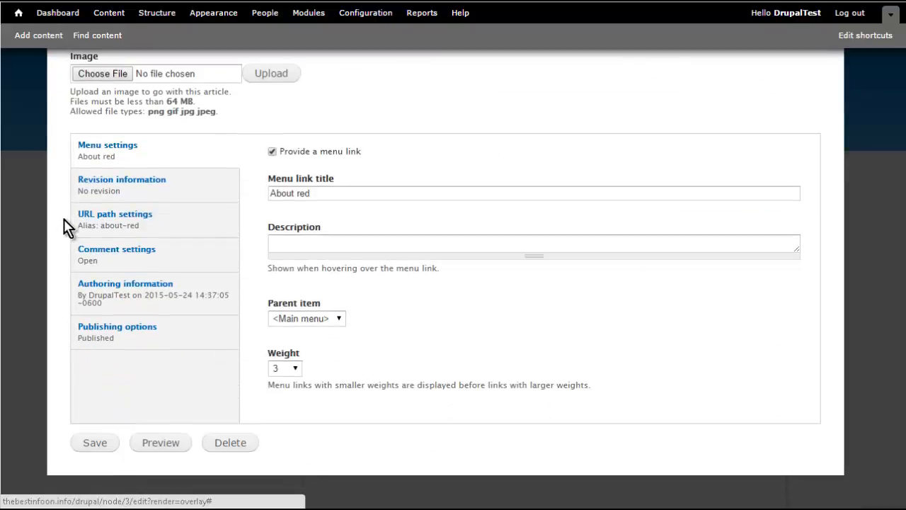
scroll(67, 221, up, 10)
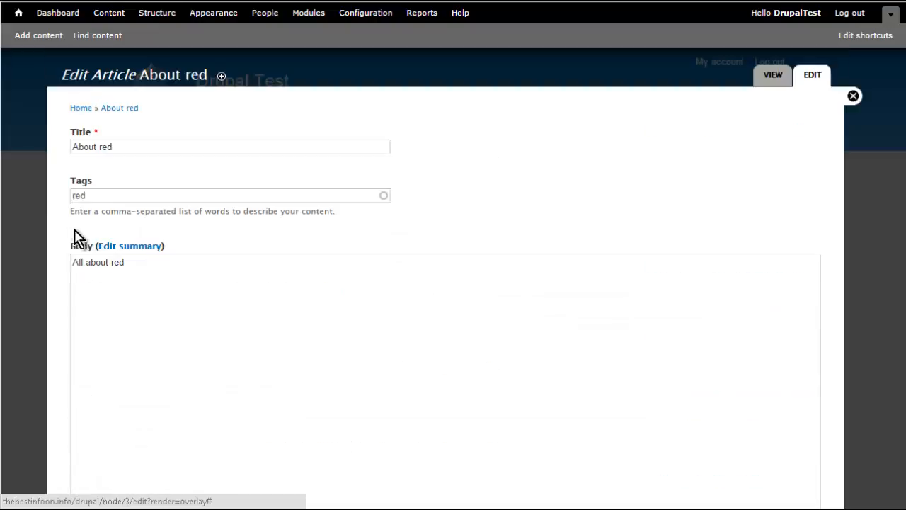
click(853, 97)
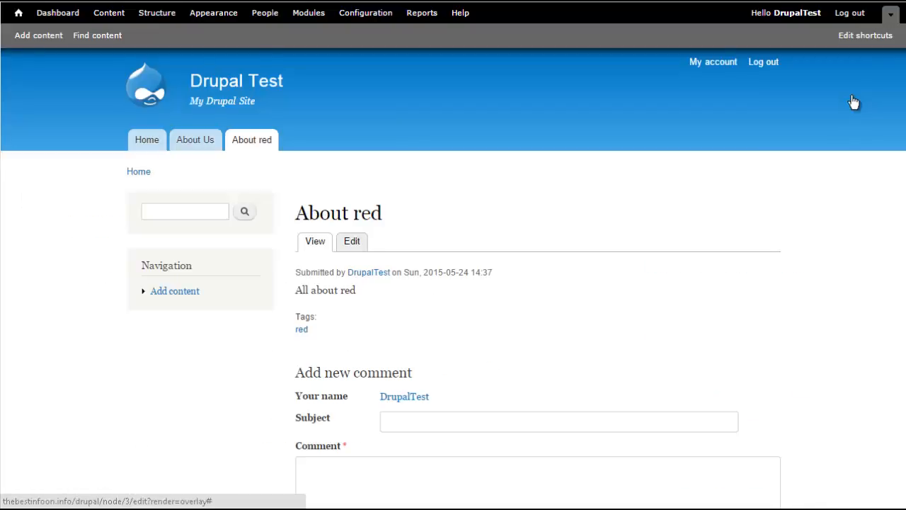
Step: Open the field management of the Article content type and label a new field "Category"
click(163, 17)
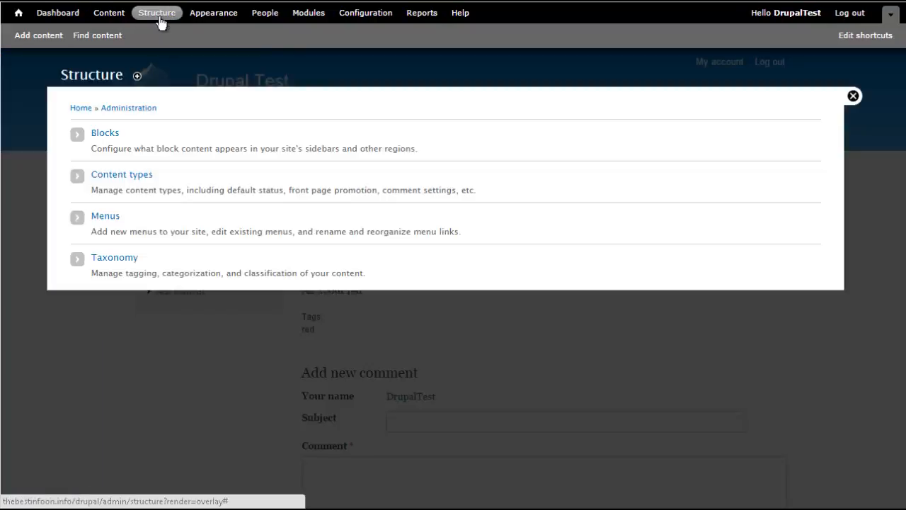
click(121, 177)
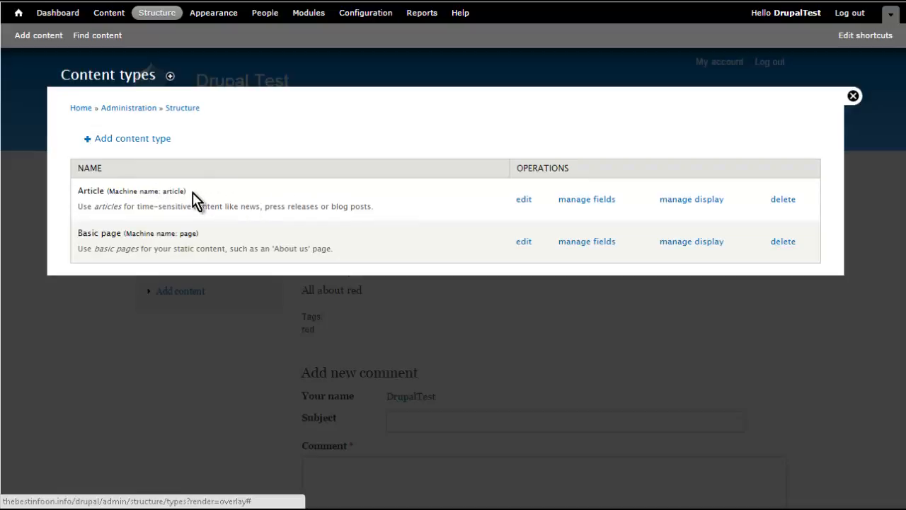
click(523, 201)
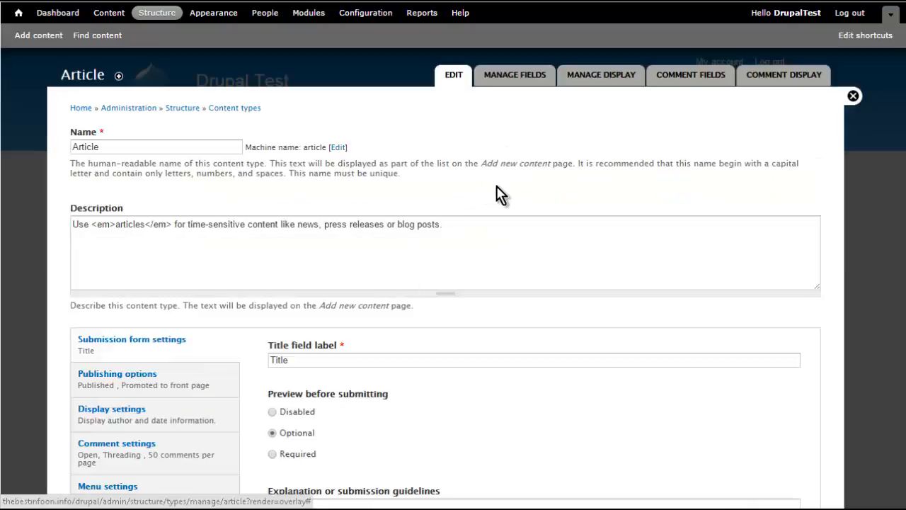
click(516, 73)
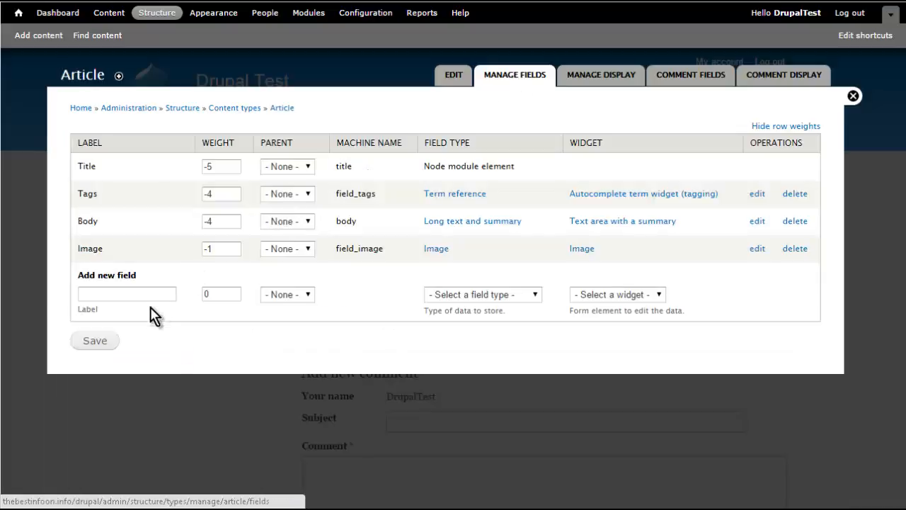
click(113, 296)
text(Category)
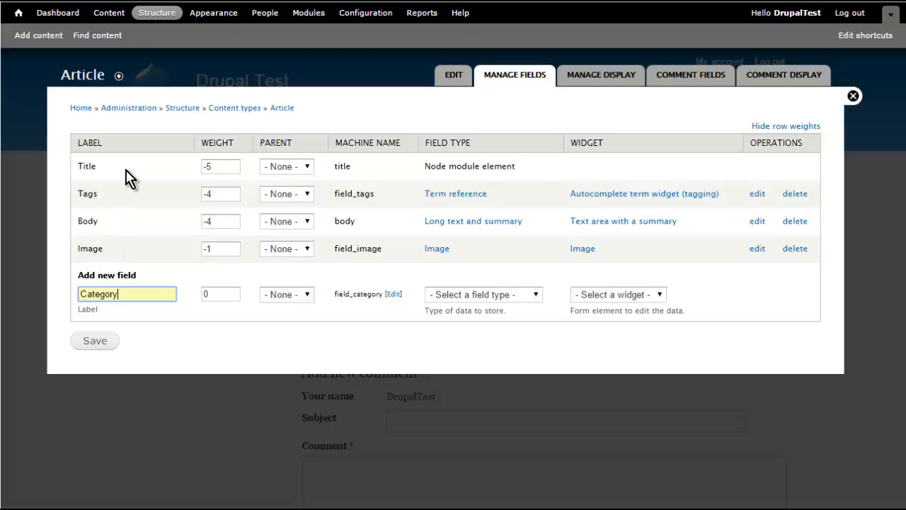
Step: Try changing the Body field's weight to -3 in the Article field list
drag(219, 166, 170, 166)
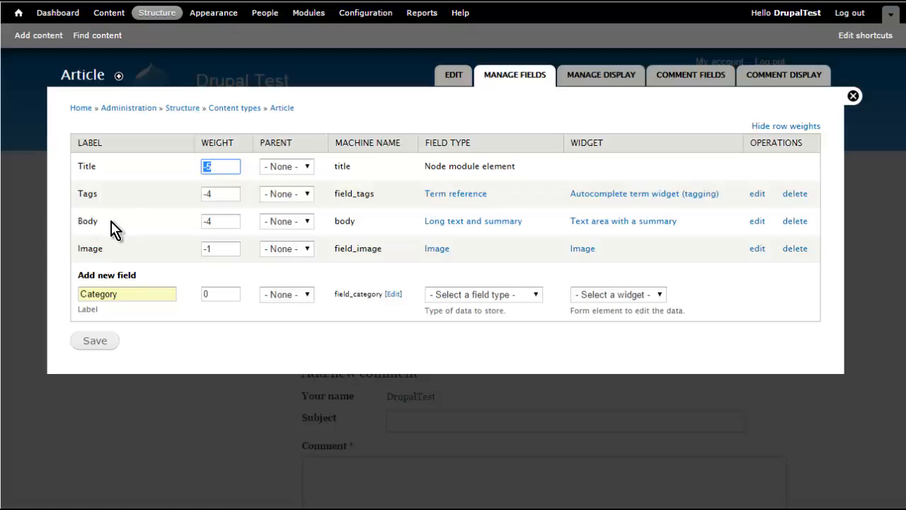
click(212, 222)
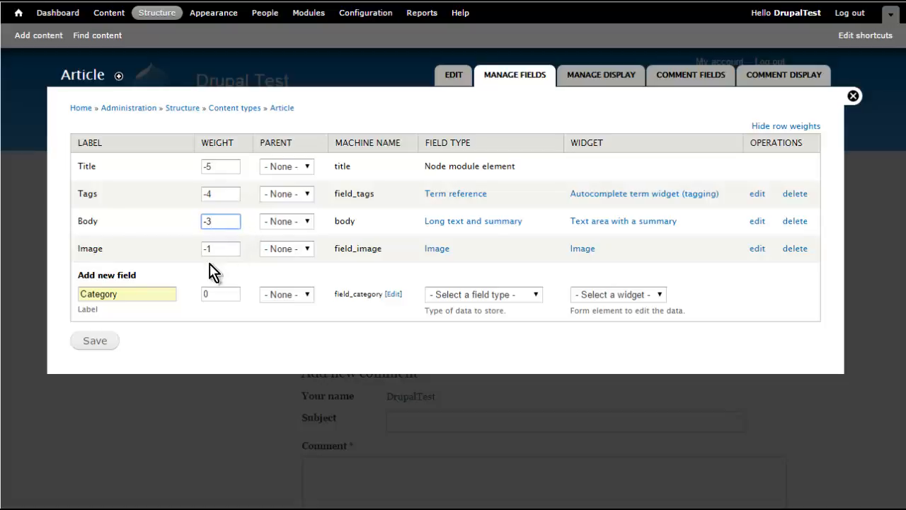
drag(228, 296, 170, 272)
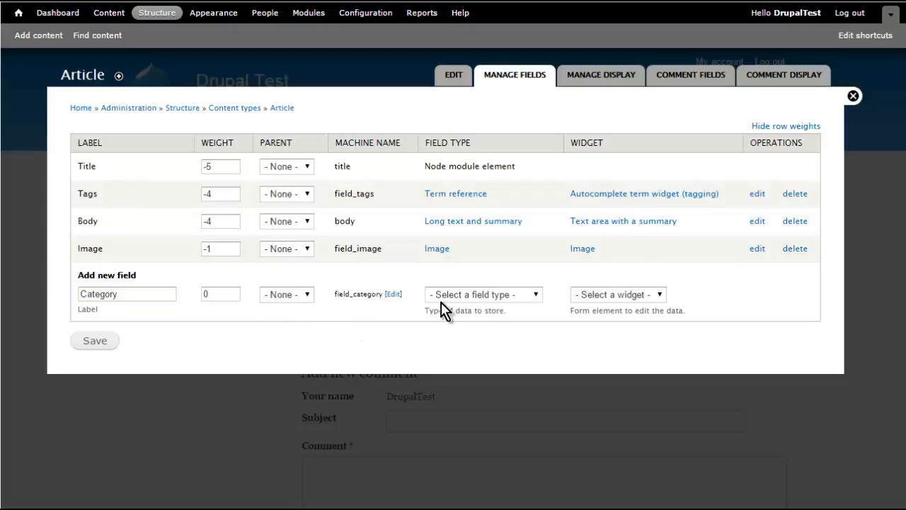
Step: Make the new Category field a Term reference with the Select list widget and save it
click(537, 294)
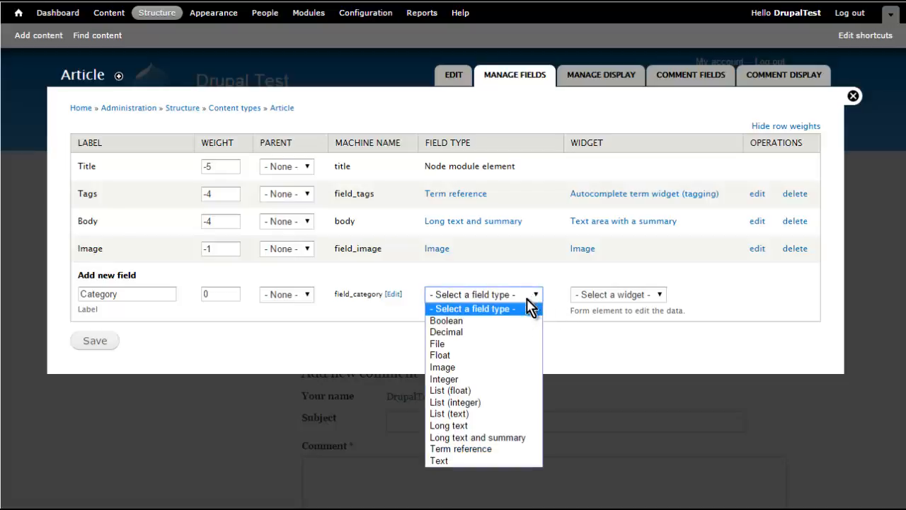
click(500, 449)
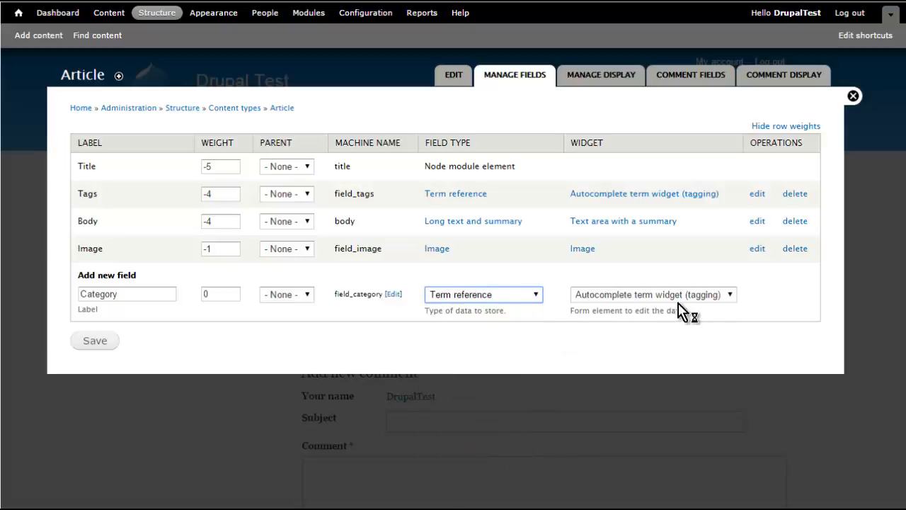
click(731, 295)
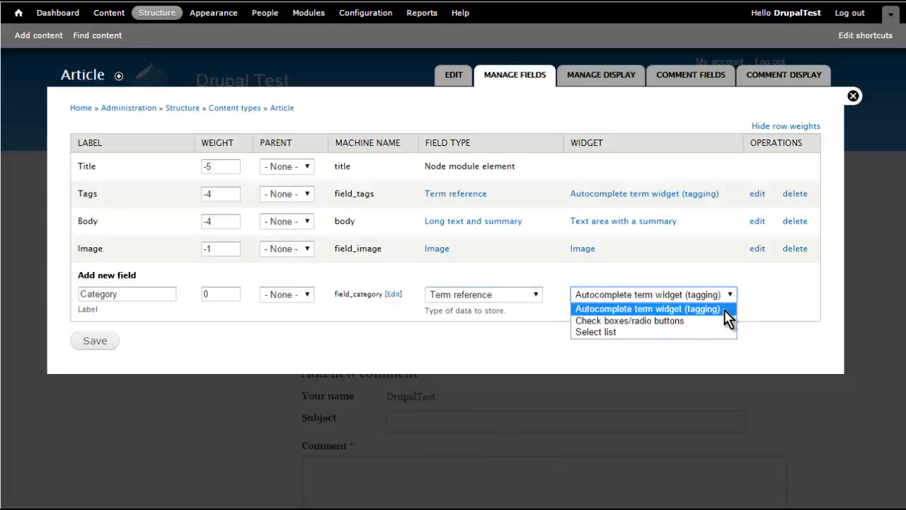
click(721, 332)
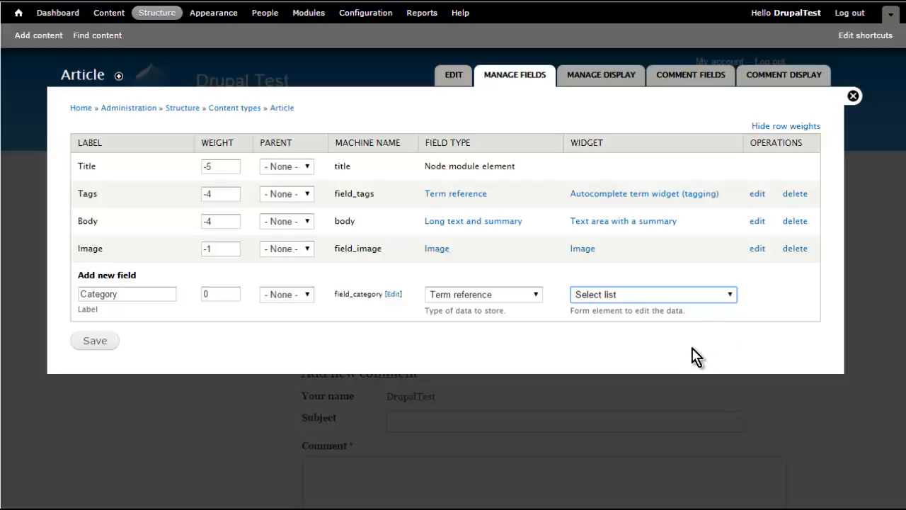
click(92, 342)
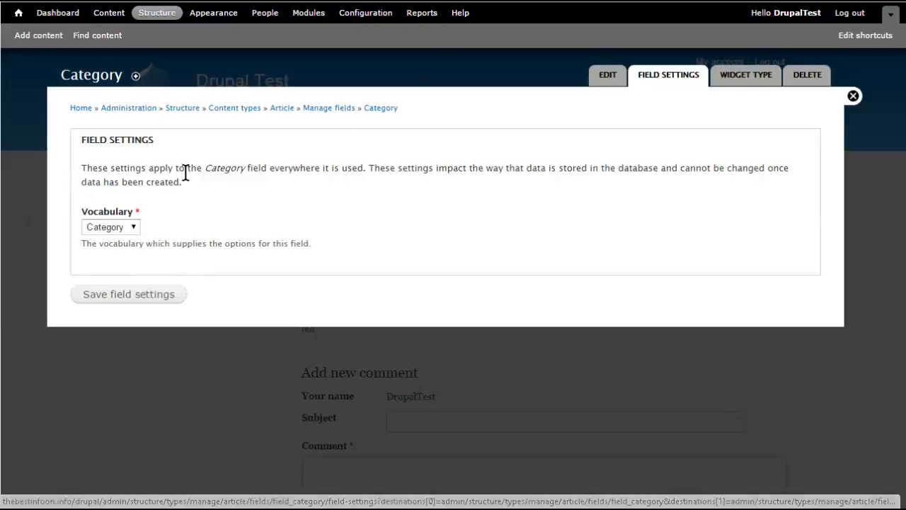
Step: Keep Category as the vocabulary supplying the field's options and save the field settings
click(132, 228)
click(132, 228)
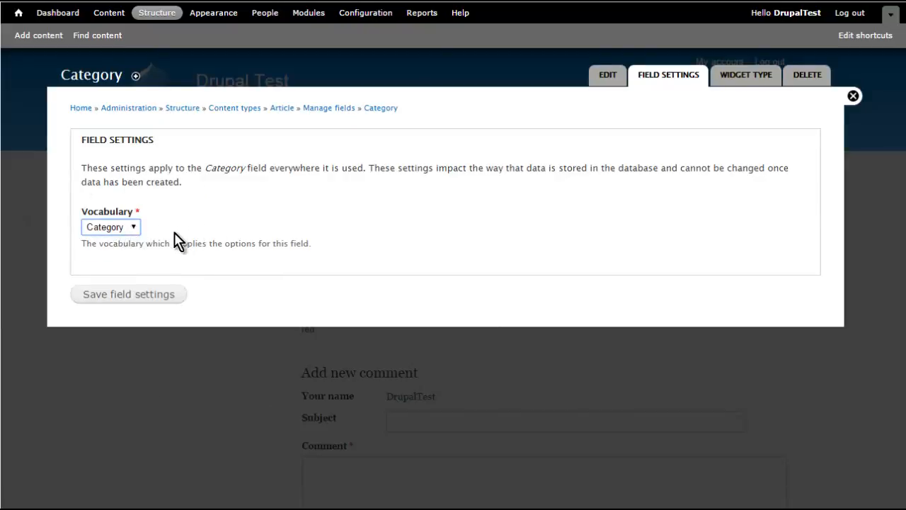
click(130, 296)
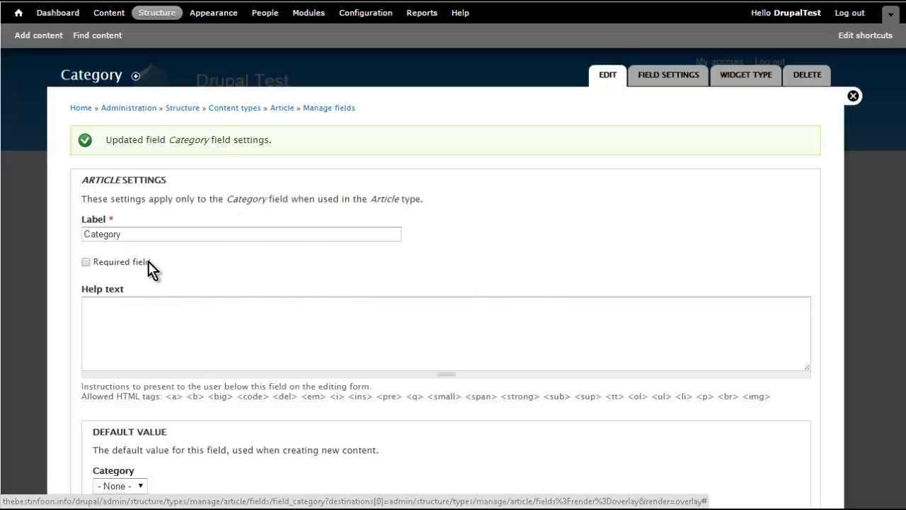
Step: Make the Category field required in the Article content type
scroll(162, 269, down, 1)
click(121, 235)
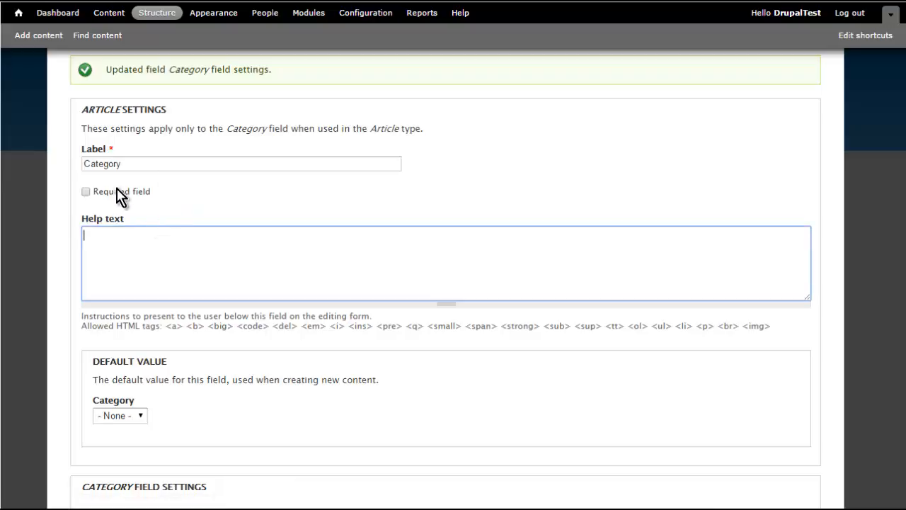
click(86, 191)
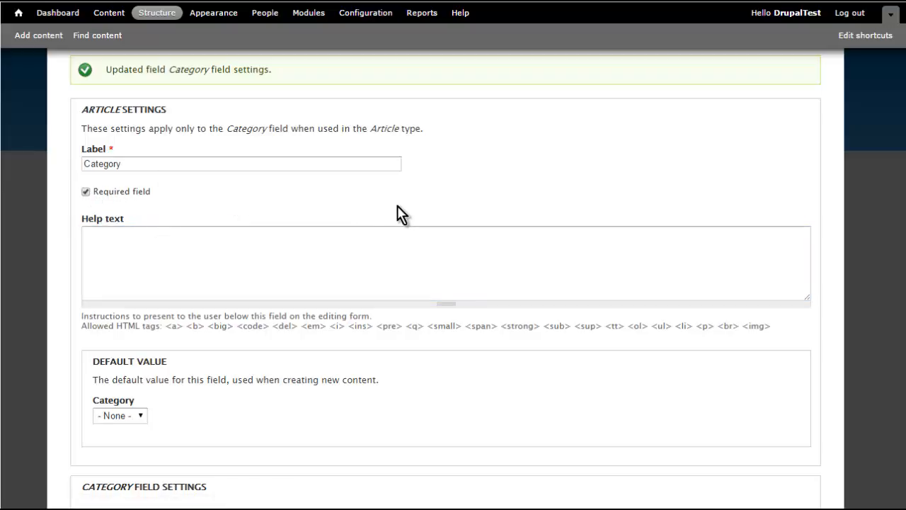
scroll(409, 247, down, 1)
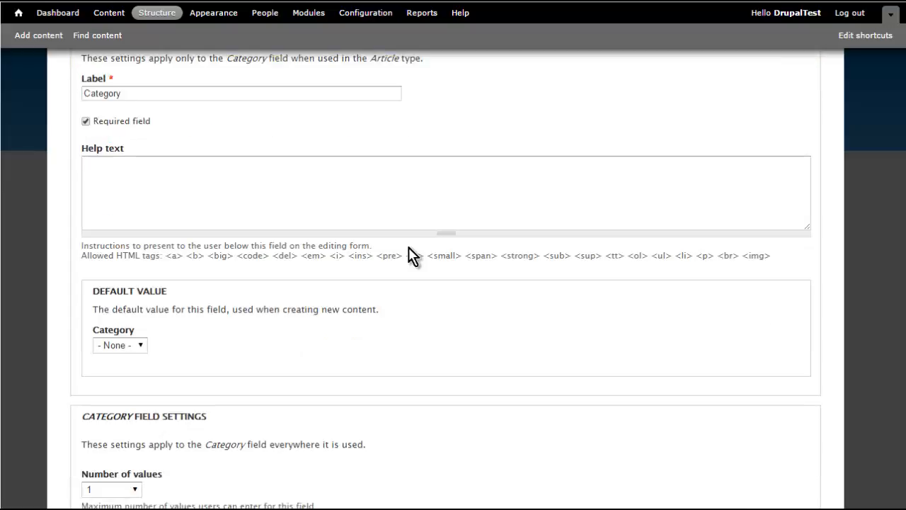
scroll(411, 254, down, 1)
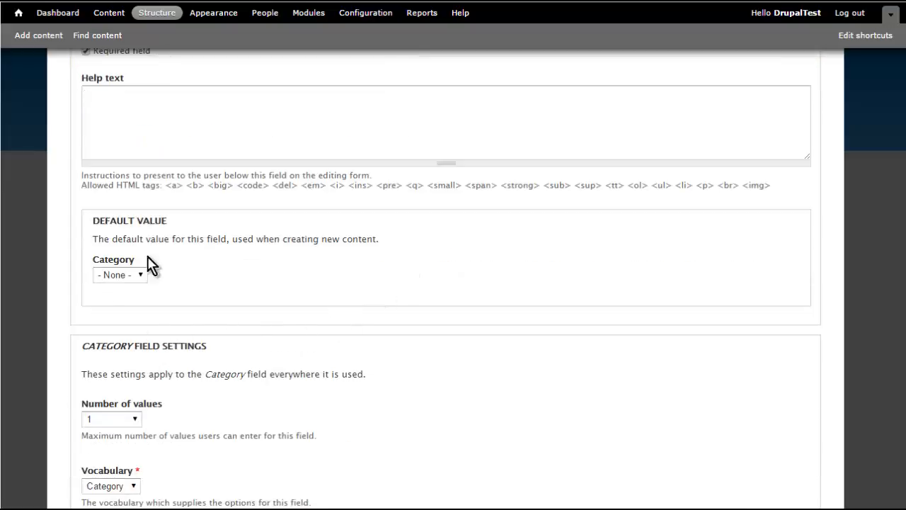
Step: Keep the Category field's number of values at 1 and save the field's settings
scroll(190, 269, down, 2)
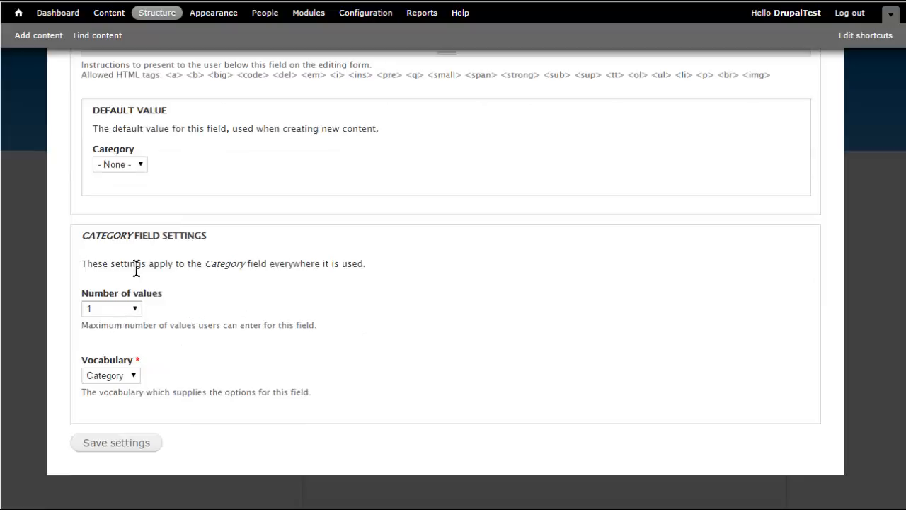
click(243, 296)
click(136, 309)
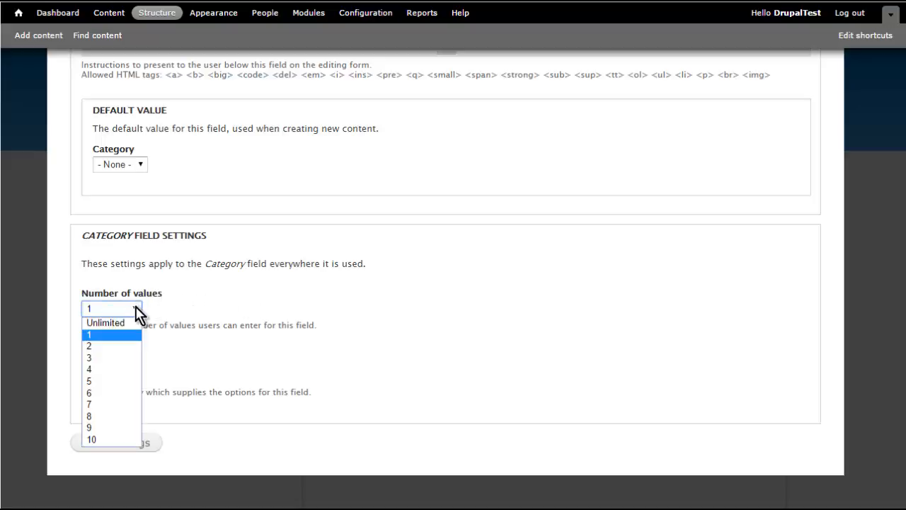
click(135, 308)
click(225, 305)
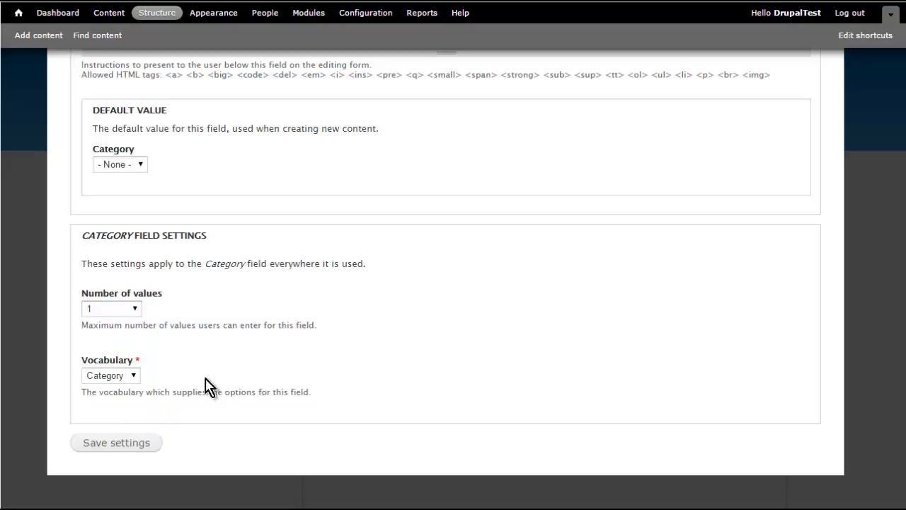
click(127, 449)
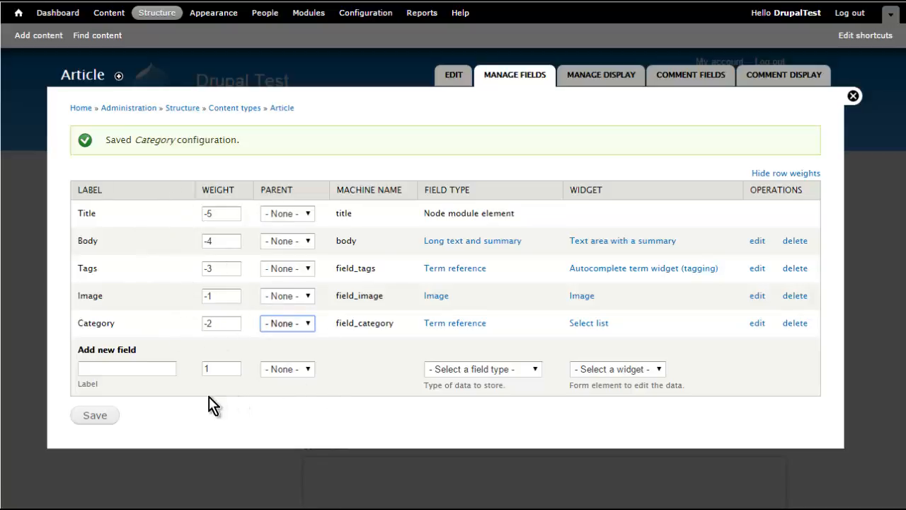
Step: Place Category before Image in the Article field list with weight -2 and save the field order
click(93, 416)
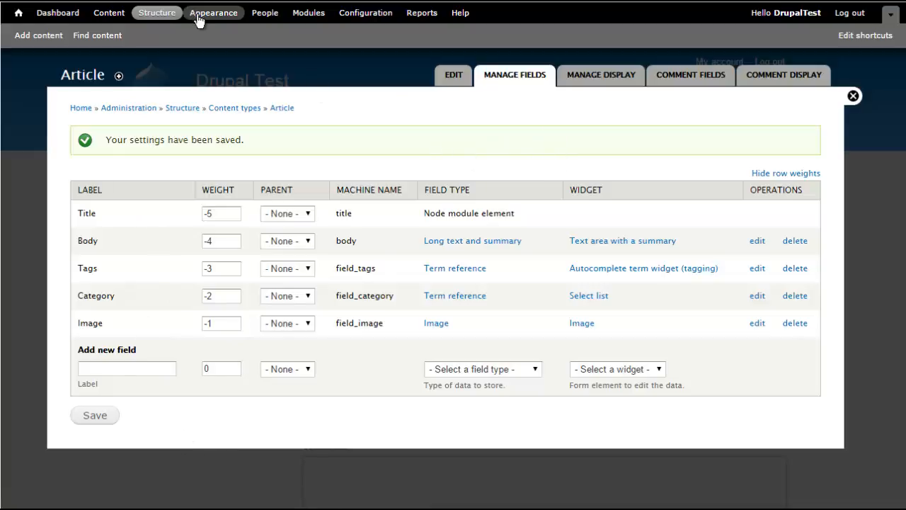
Step: Assign the Red category to the existing About red article and save it
click(108, 17)
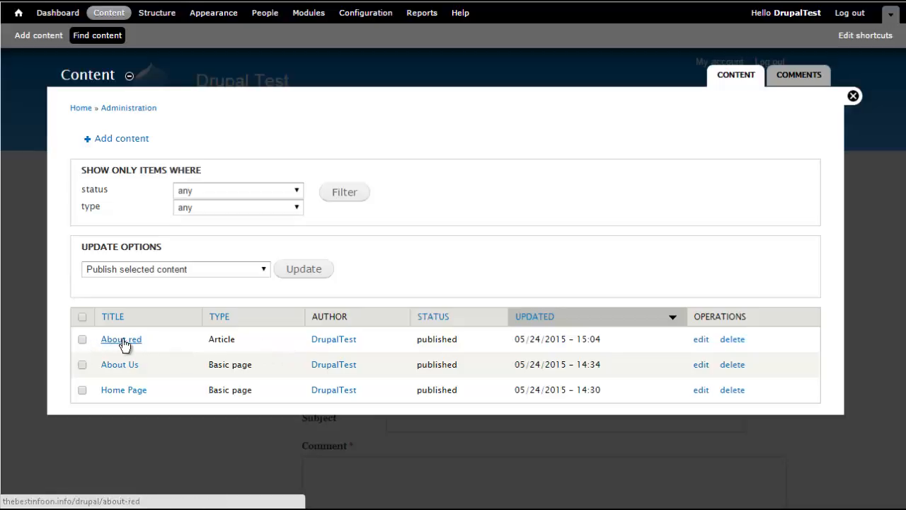
click(702, 340)
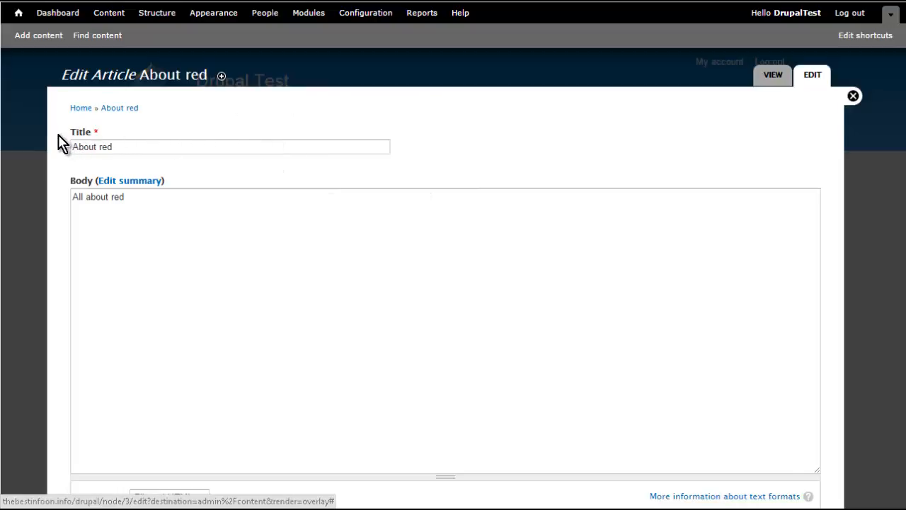
scroll(66, 170, down, 3)
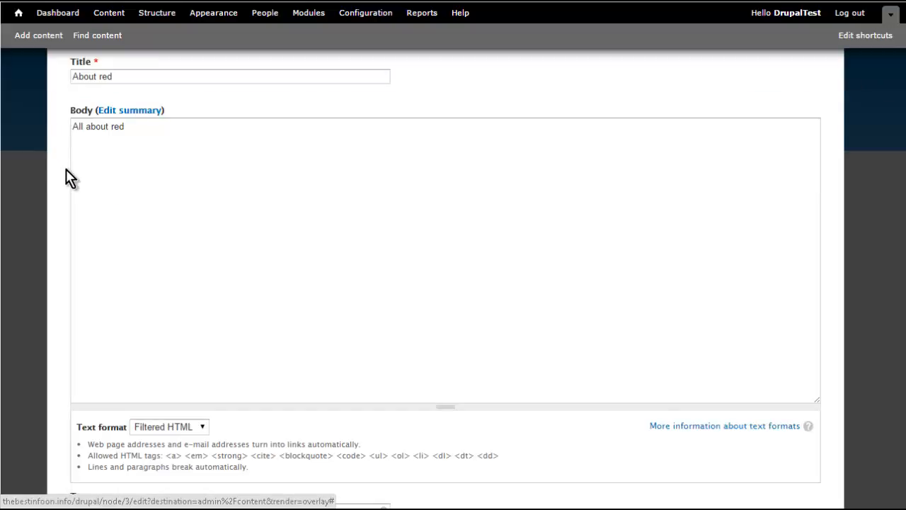
scroll(71, 177, down, 1)
scroll(160, 208, down, 1)
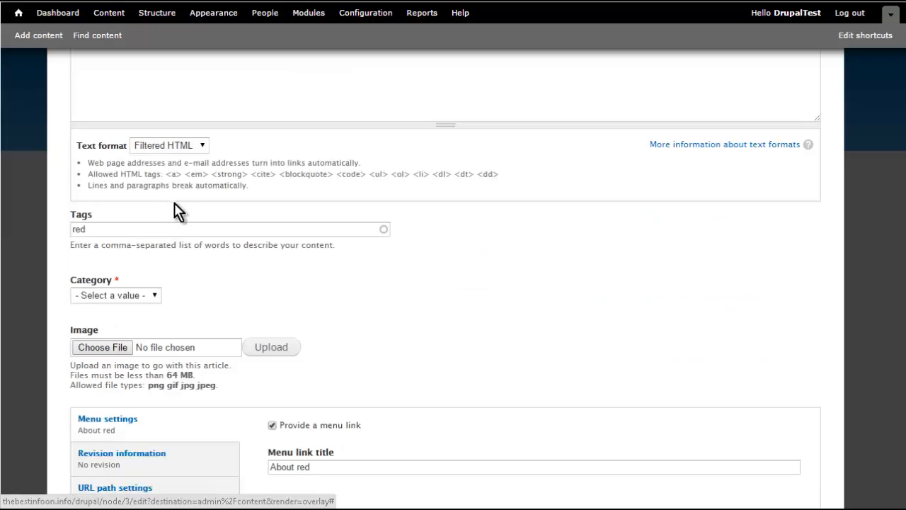
scroll(216, 215, down, 1)
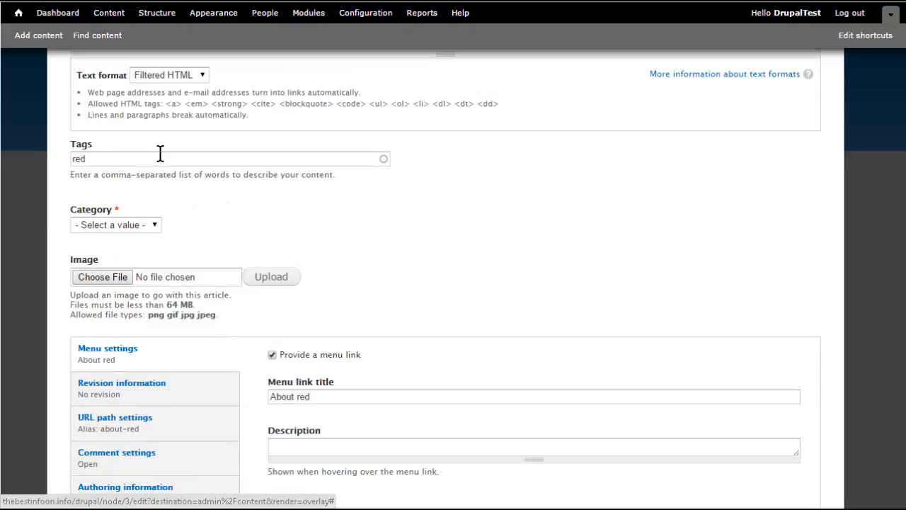
click(158, 234)
click(132, 252)
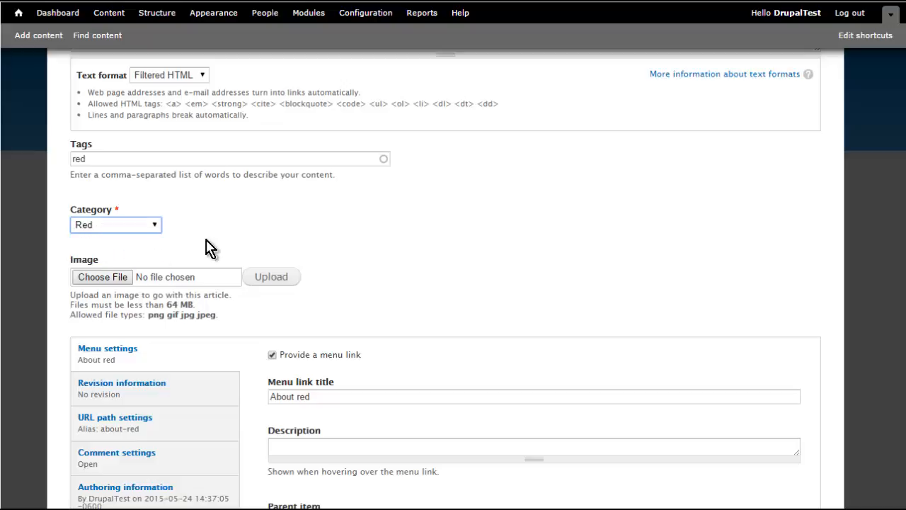
click(49, 190)
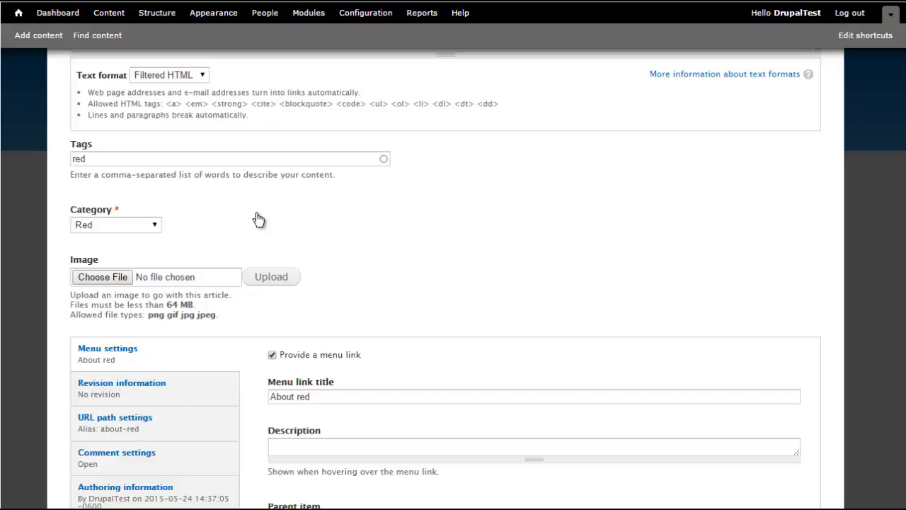
scroll(256, 216, down, 3)
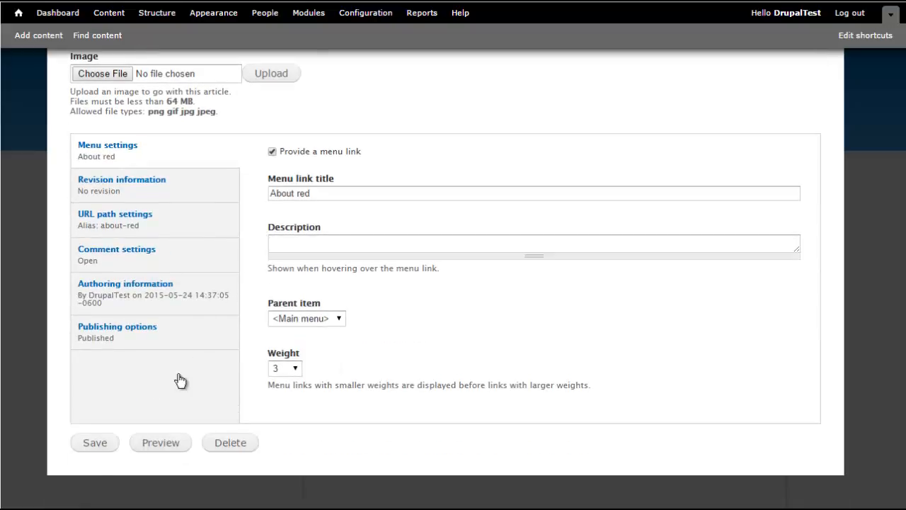
click(99, 443)
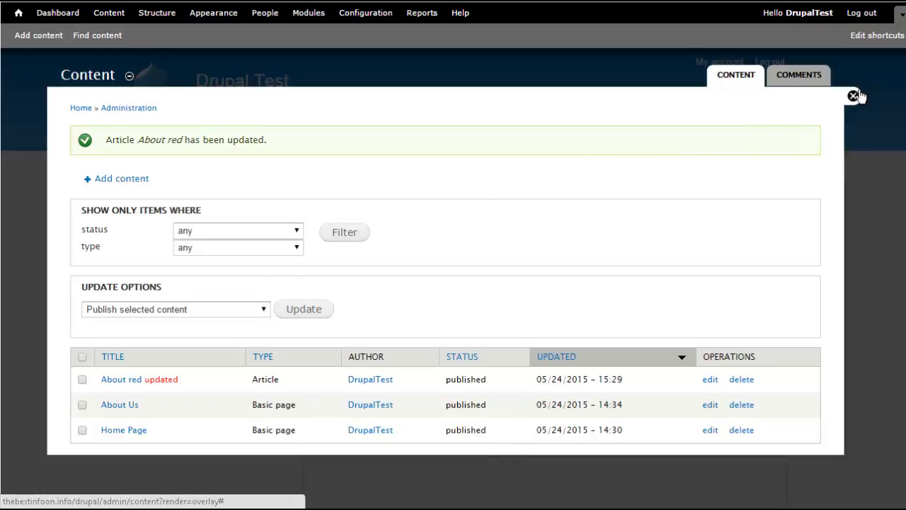
Step: Review the site's URL aliases in the search and metadata configuration, then return to the About red page
click(762, 271)
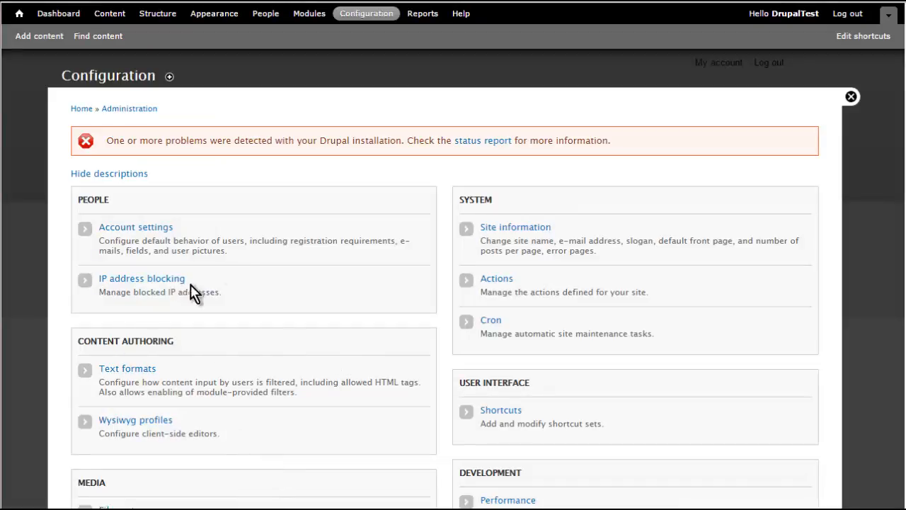
scroll(305, 271, down, 2)
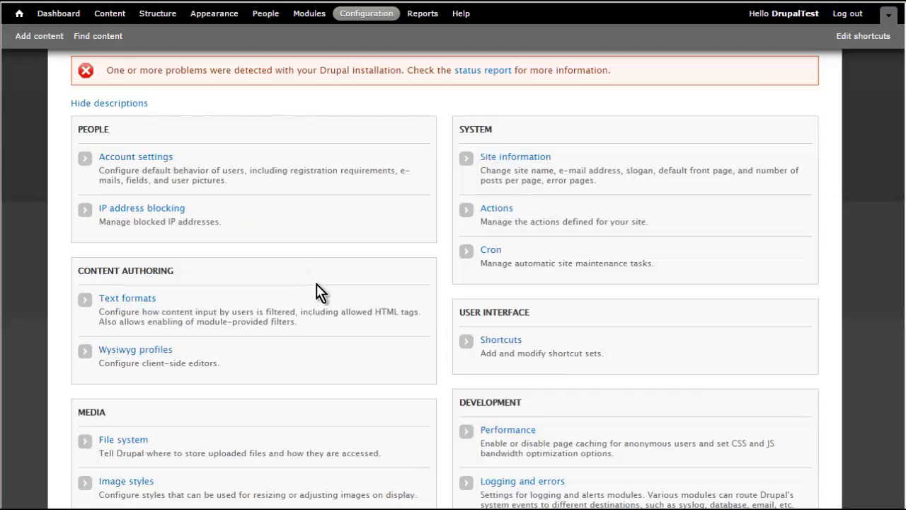
scroll(312, 277, down, 2)
scroll(317, 282, down, 4)
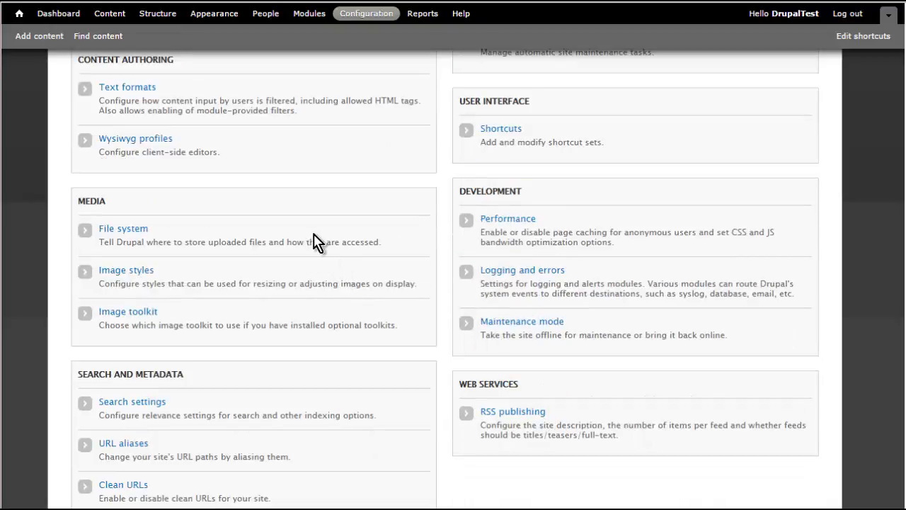
scroll(313, 242, down, 2)
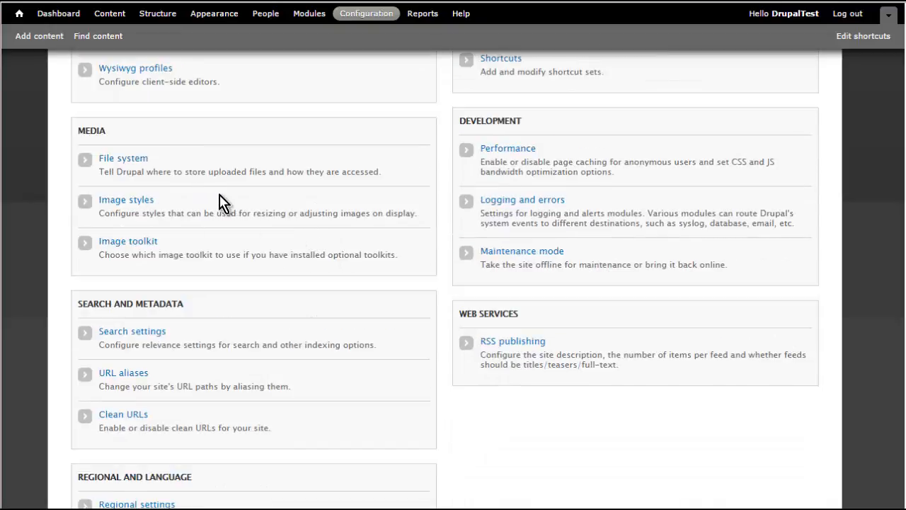
scroll(239, 215, down, 2)
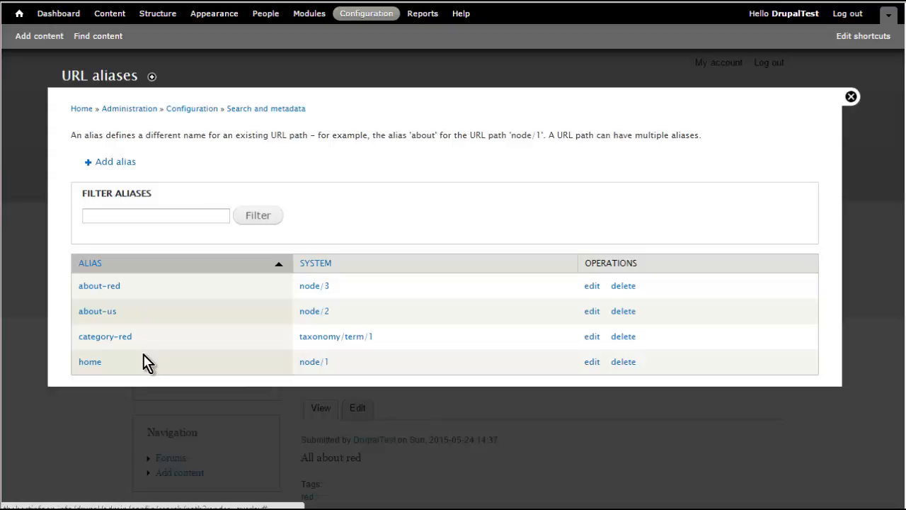
key(Escape)
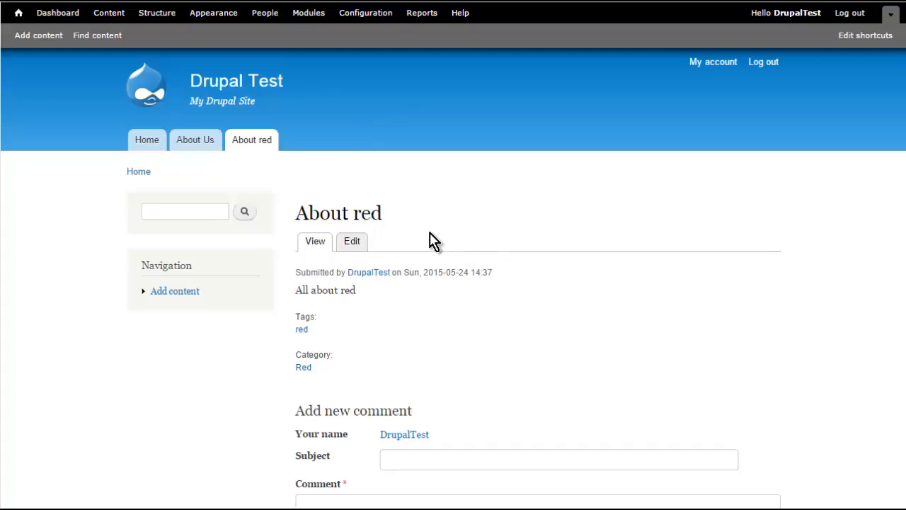
Step: Open the About red article for editing and place the cursor at the end of its body text
click(354, 242)
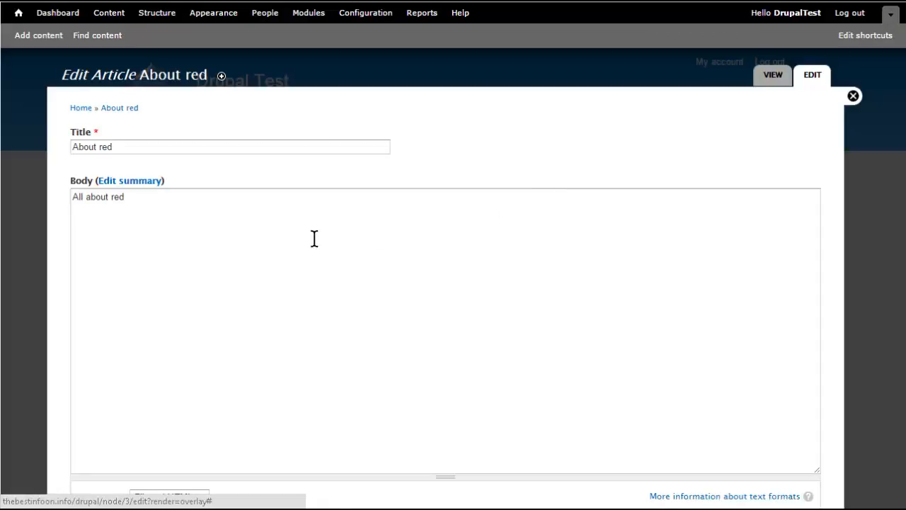
click(147, 213)
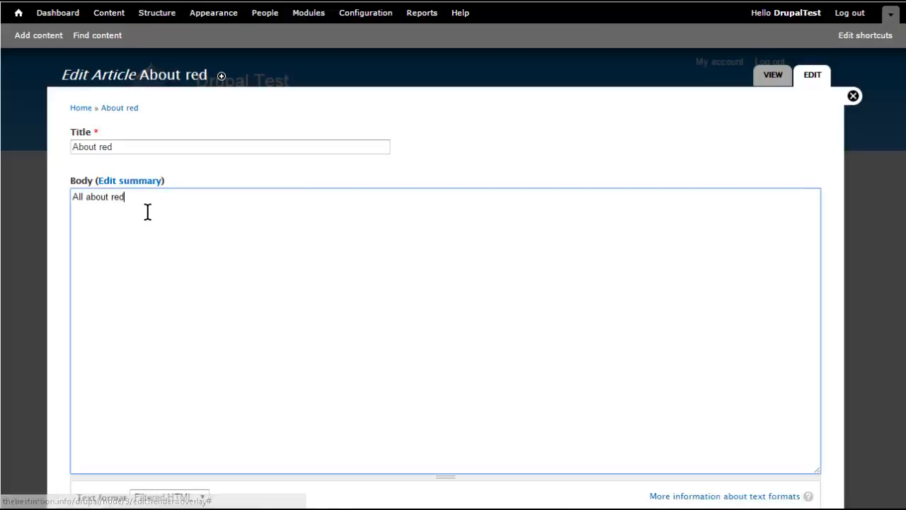